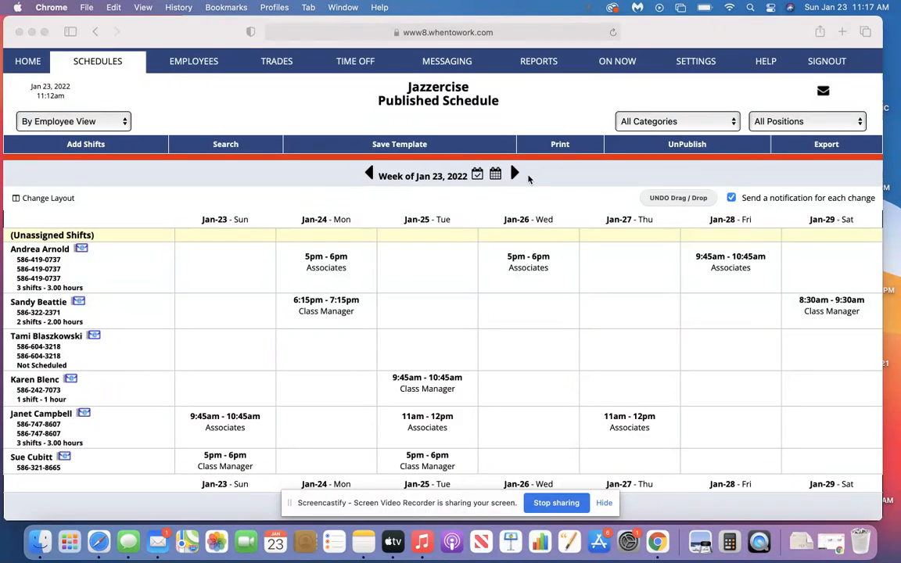
# Look ahead at the unpublished week of Feb 6, 2022, and return to the published week of Jan 23, 2022
pyautogui.click(516, 175)
pyautogui.click(516, 175)
pyautogui.click(516, 174)
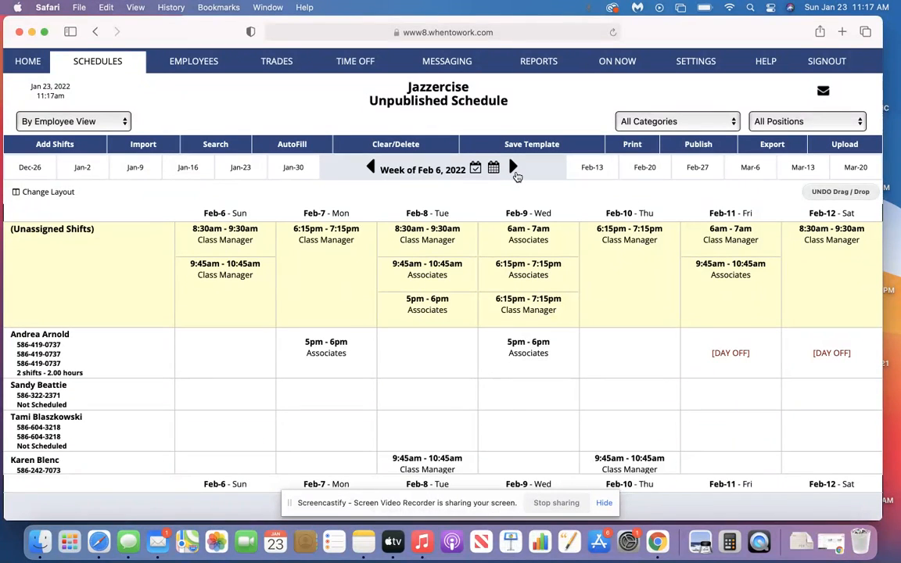
pyautogui.click(372, 169)
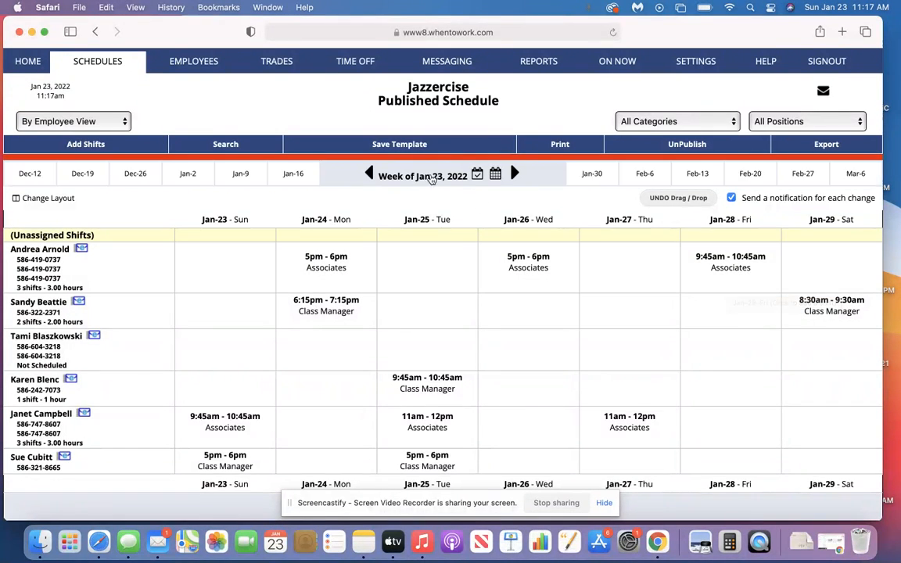
# Start saving the week of Jan 23, 2022 as a template, naming it with the employee's first name and "AM January 22"
pyautogui.click(412, 147)
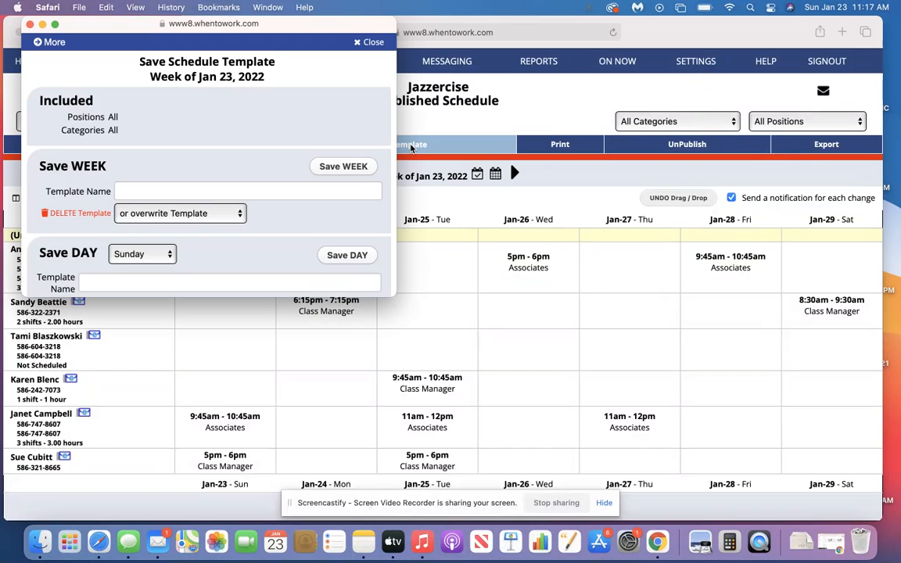
pyautogui.click(135, 192)
pyautogui.write('Andrea')
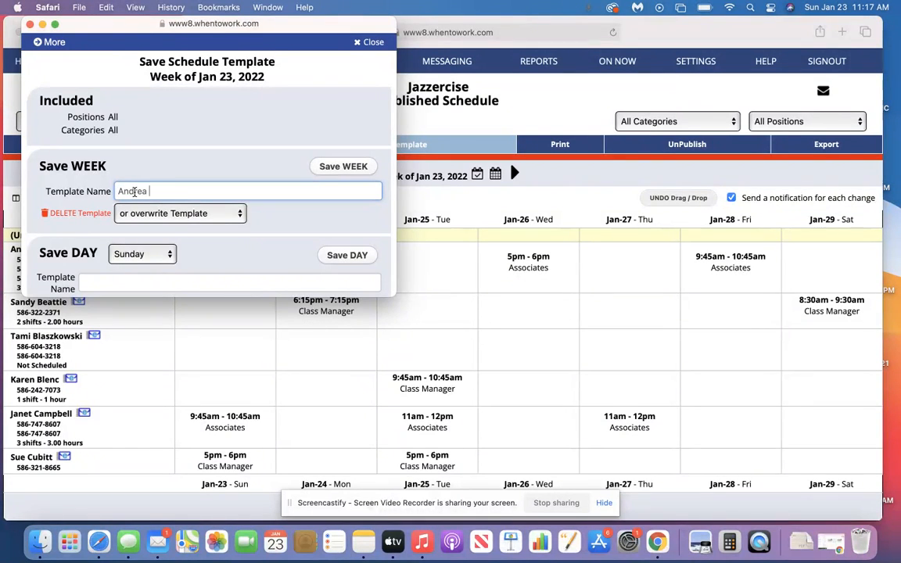
pyautogui.write(' AM January 22')
# Save the week by overwriting the existing "AM January" template at the head of the saved templates
pyautogui.click(239, 220)
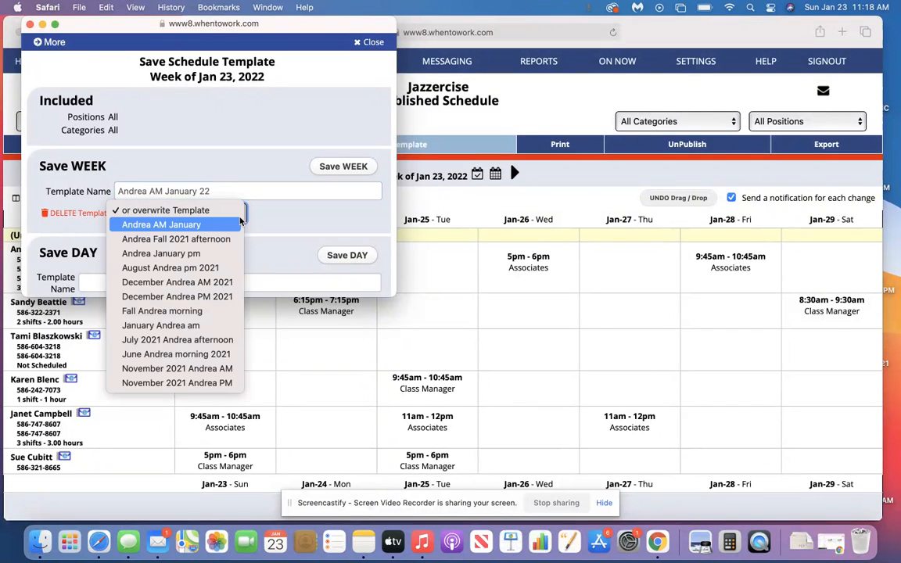
pyautogui.click(199, 229)
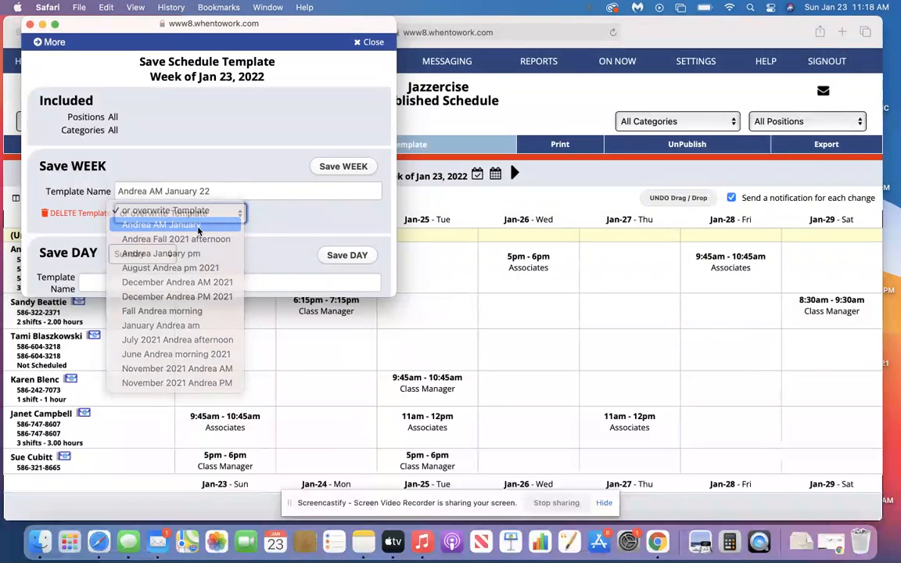
pyautogui.click(343, 167)
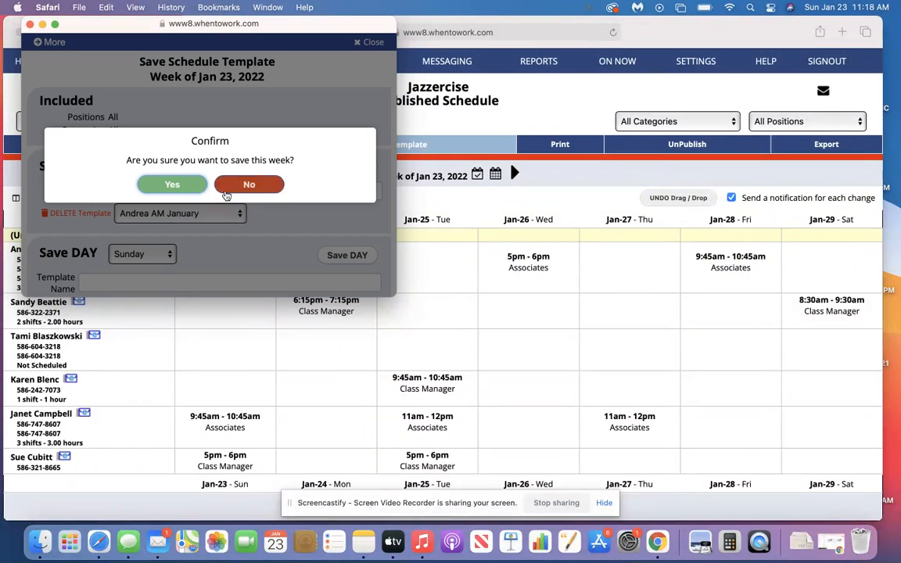
pyautogui.click(186, 186)
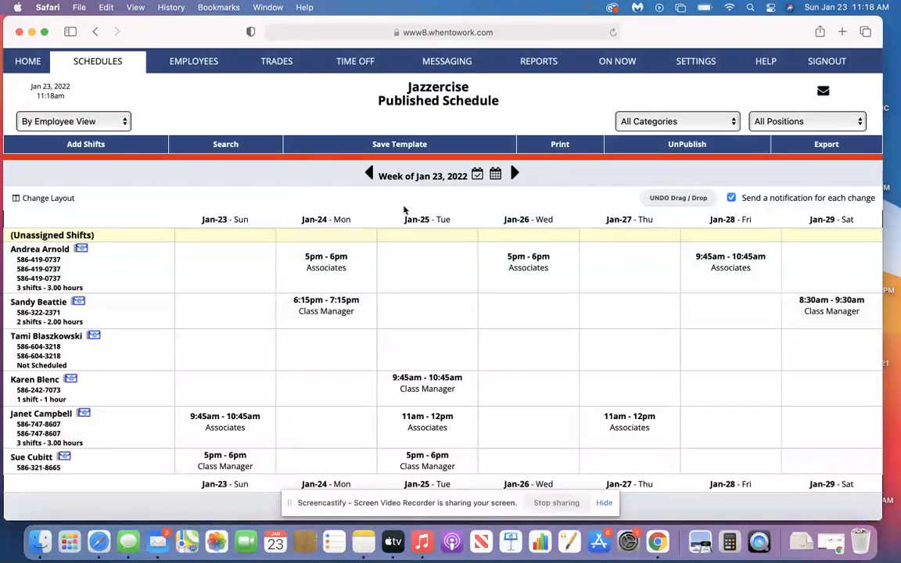
# Save the week of Jan 30, 2022 as a template, overwriting the existing "January pm" template
pyautogui.moveTo(495, 179)
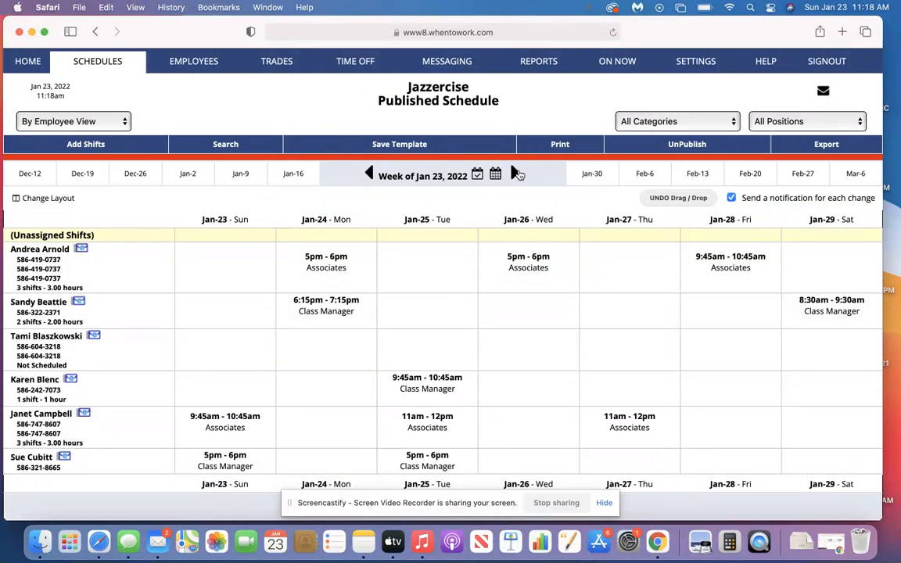
pyautogui.click(514, 173)
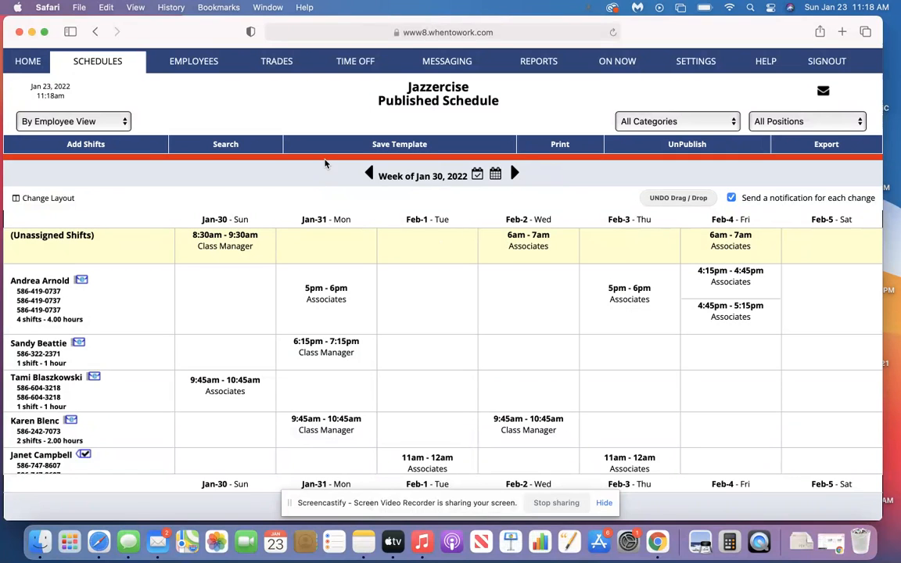
pyautogui.click(345, 146)
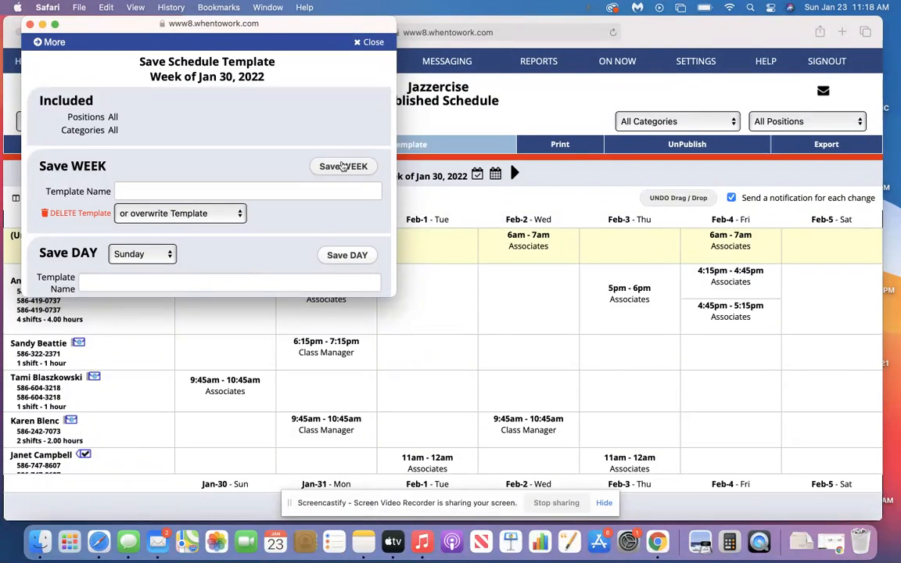
pyautogui.click(234, 218)
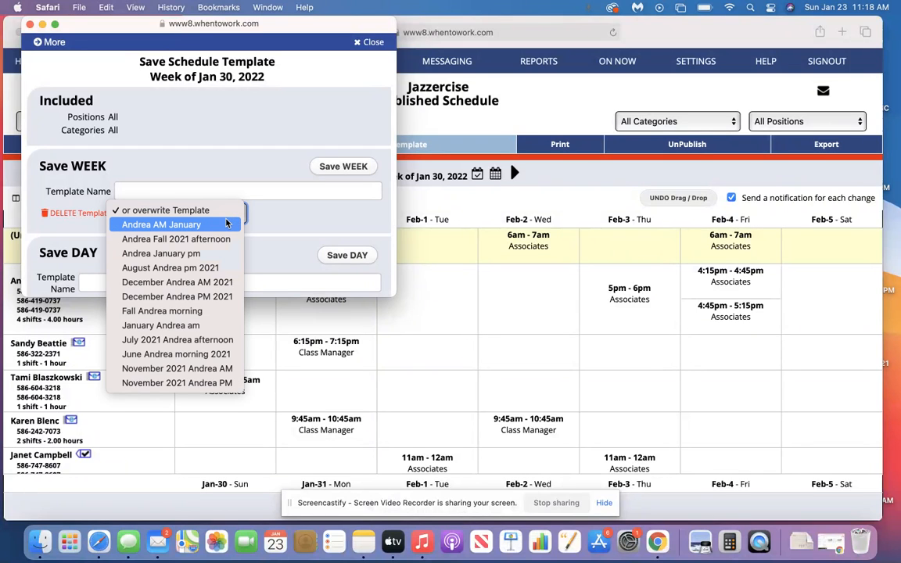
pyautogui.click(188, 254)
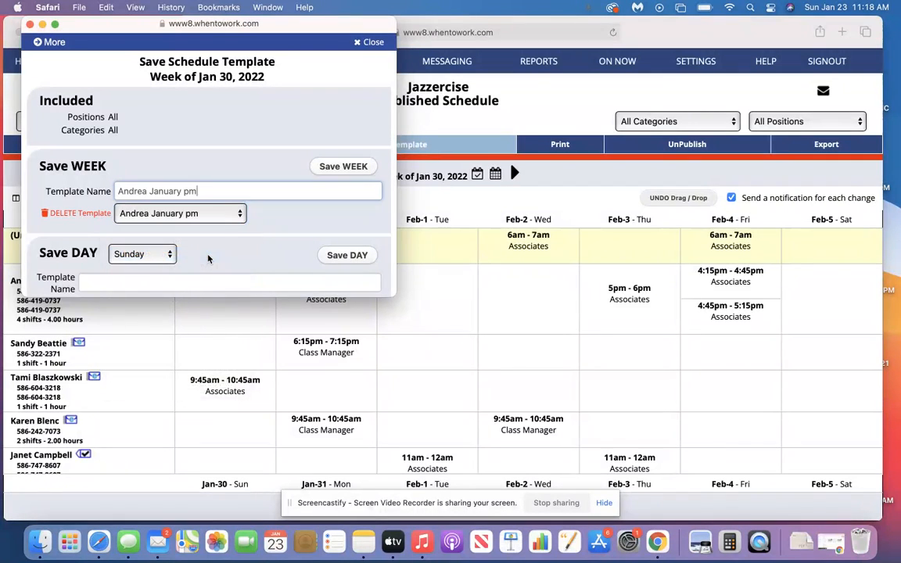
pyautogui.click(342, 172)
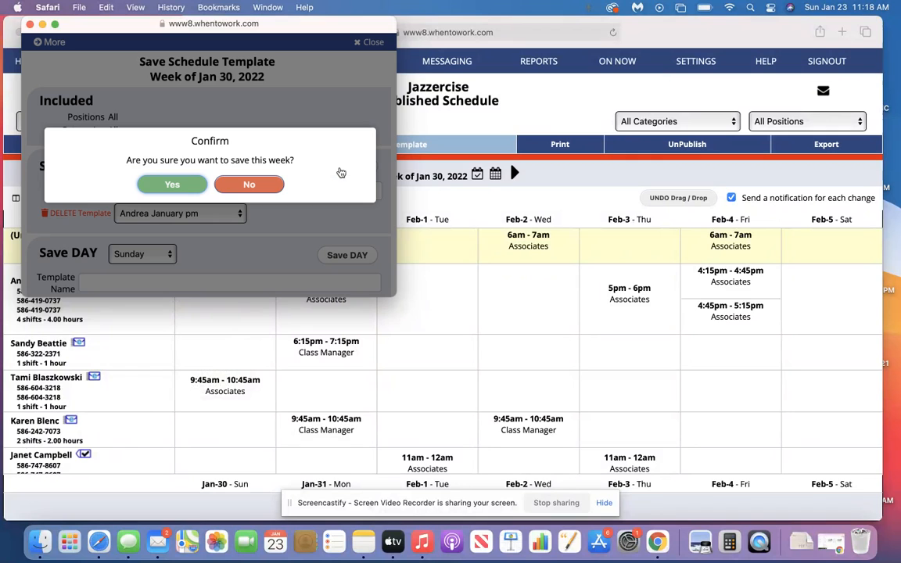
pyautogui.click(182, 185)
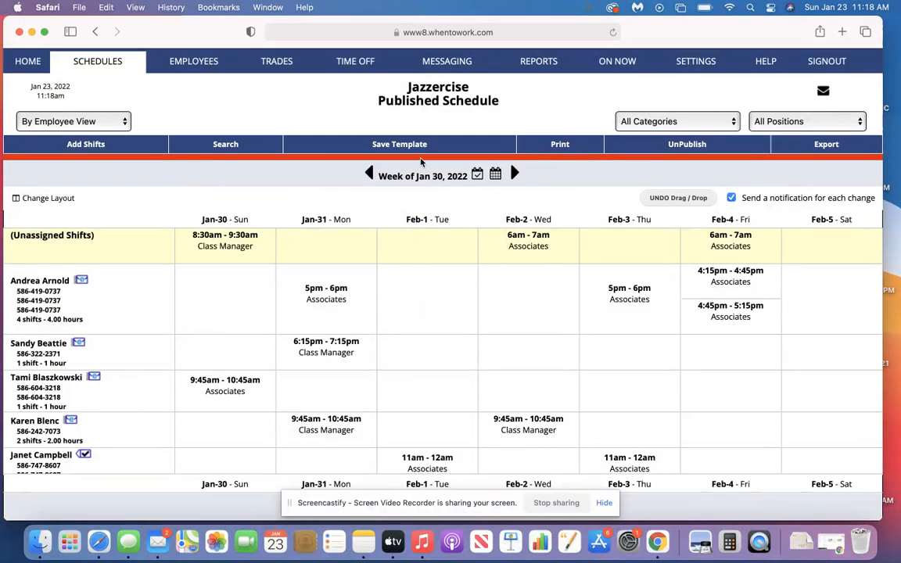
# Step through the unpublished weeks from Feb 6, 2022 onward and open the week of Mar 13, 2022
pyautogui.click(513, 176)
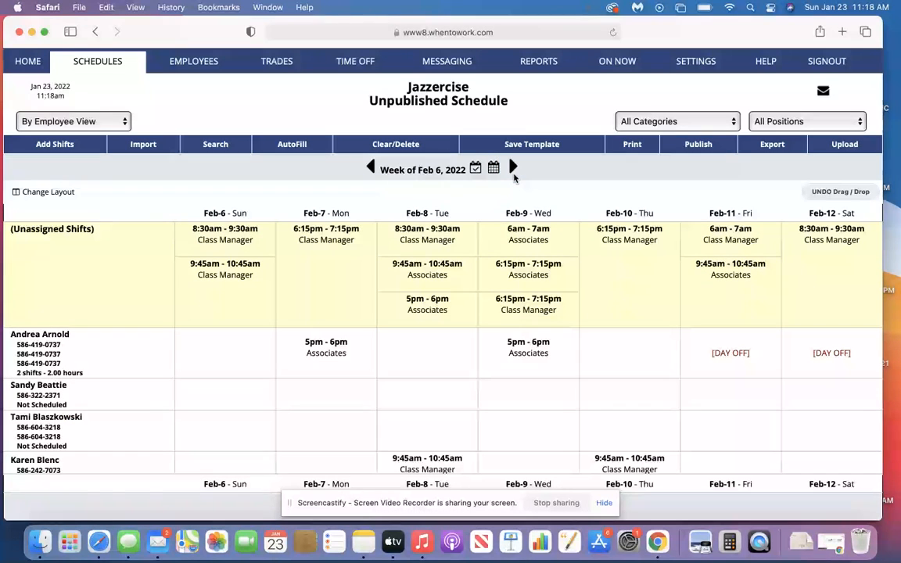
pyautogui.click(514, 169)
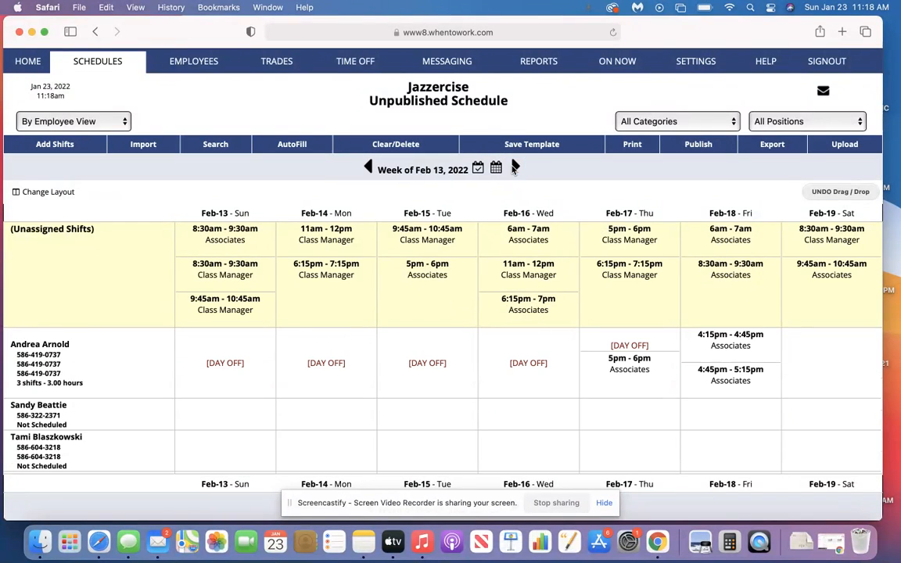
pyautogui.click(514, 168)
pyautogui.click(516, 167)
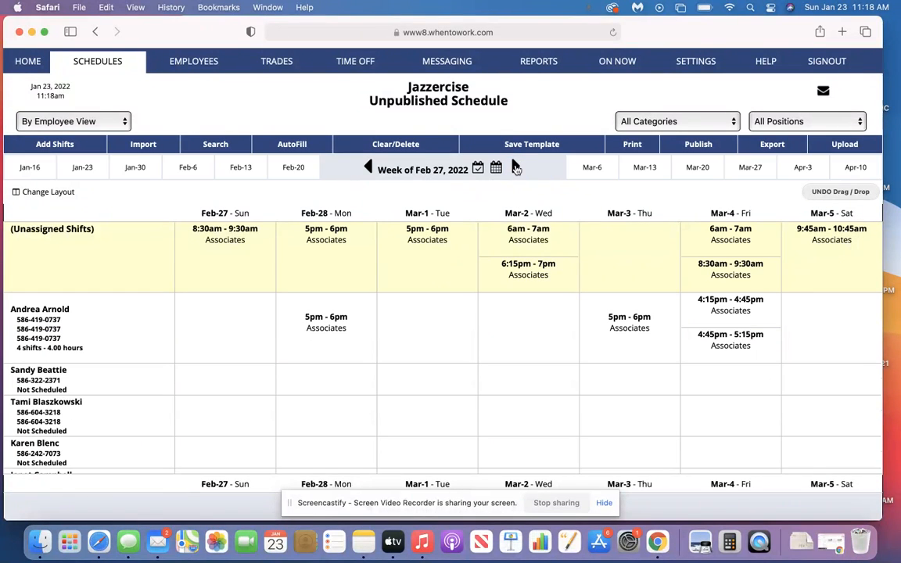
pyautogui.click(515, 167)
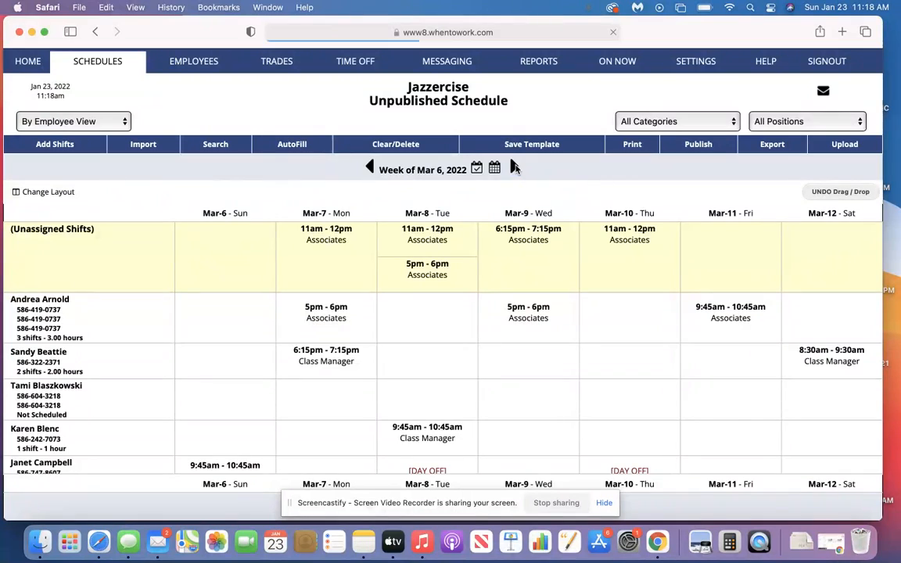
pyautogui.click(370, 168)
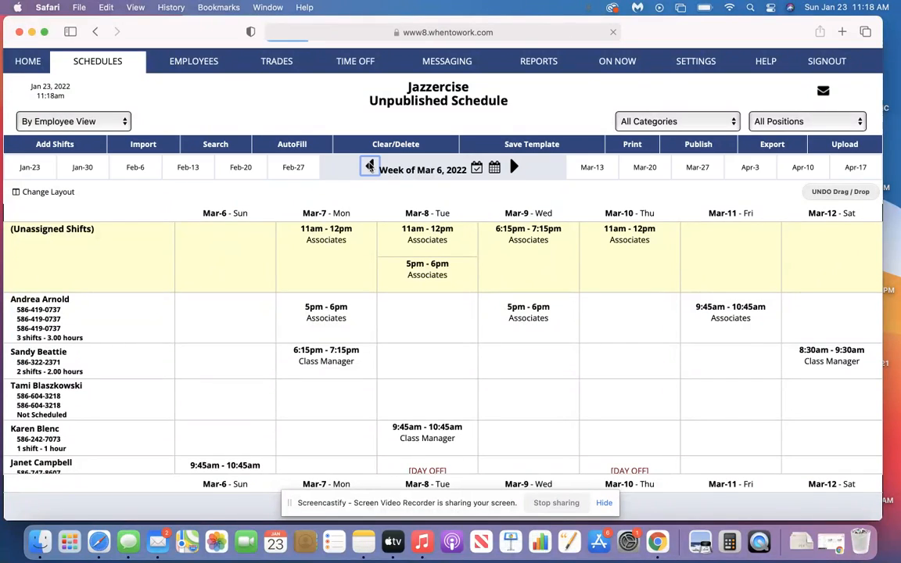
pyautogui.scroll(-4, 373, 281)
pyautogui.scroll(4, 368, 294)
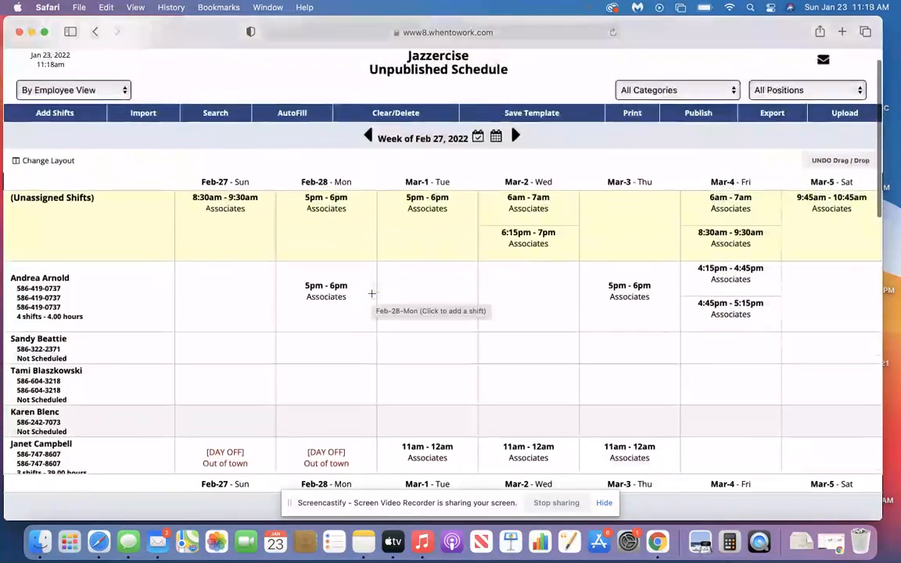
pyautogui.click(515, 167)
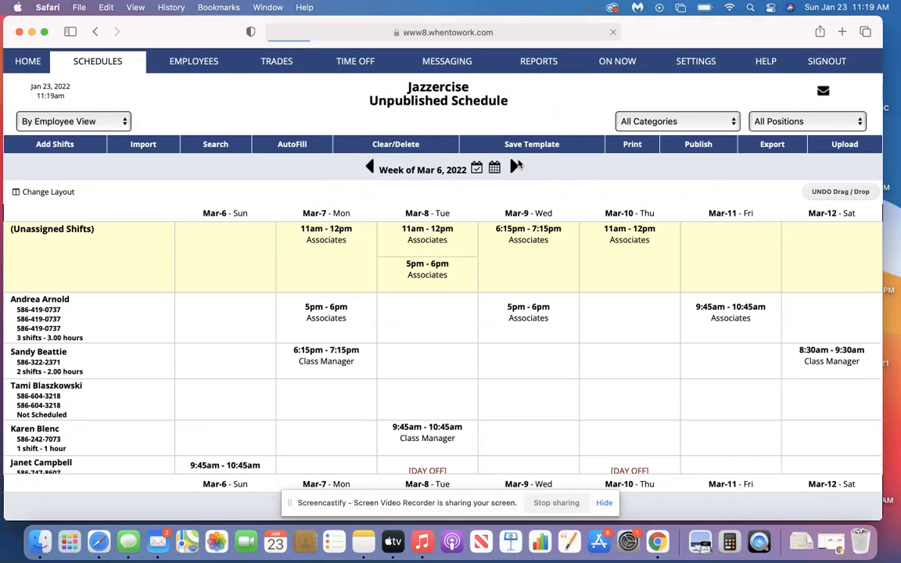
pyautogui.click(516, 167)
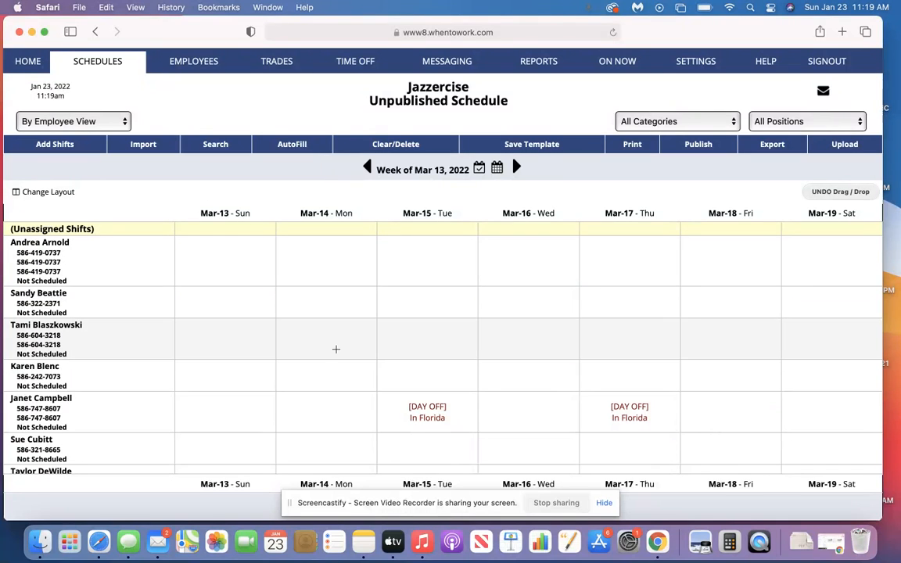
pyautogui.click(366, 167)
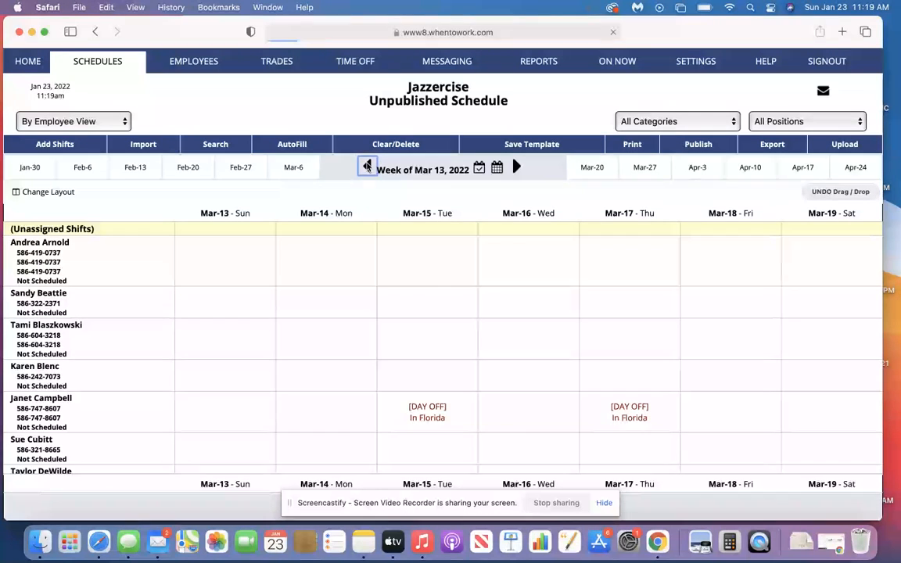
pyautogui.click(514, 167)
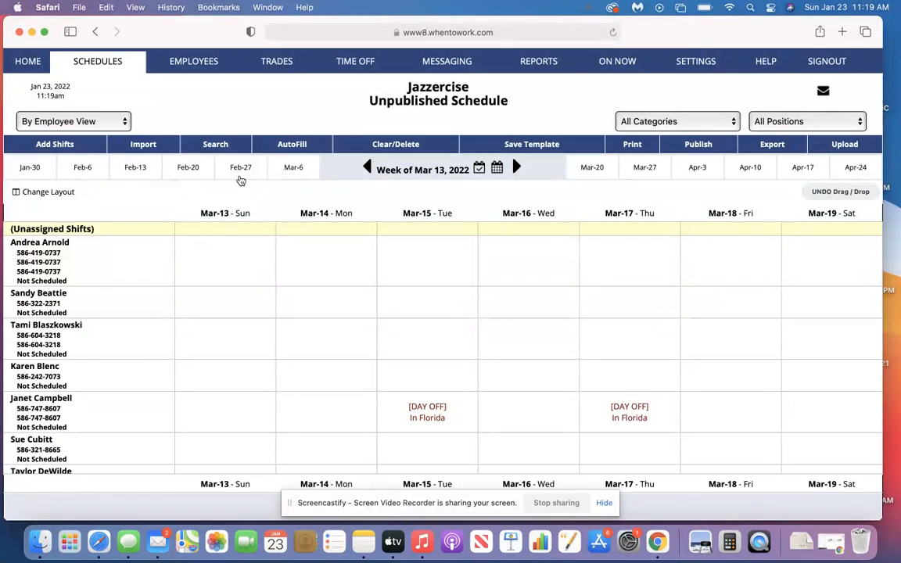
# Import the saved "January pm" week template into the week of Mar 13, 2022 and dismiss the import summary
pyautogui.click(146, 145)
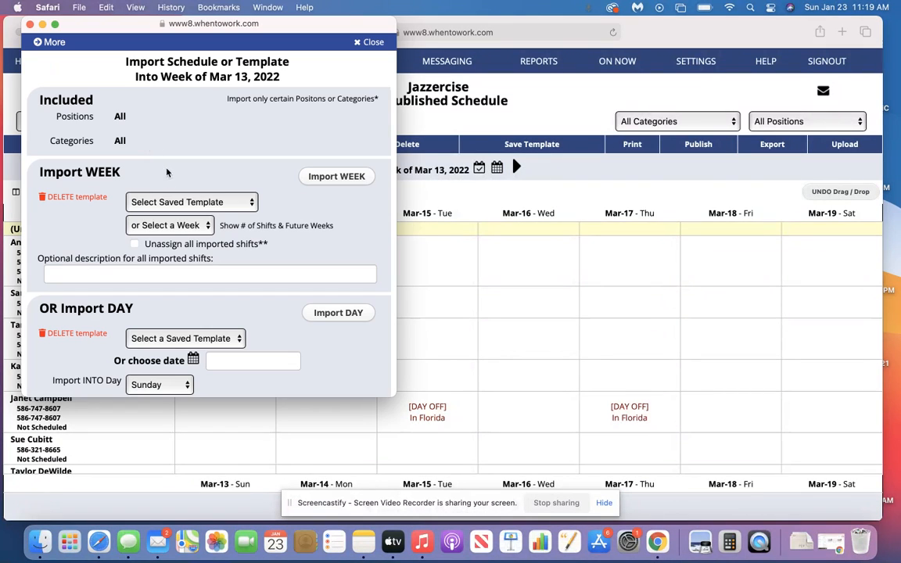
pyautogui.click(197, 204)
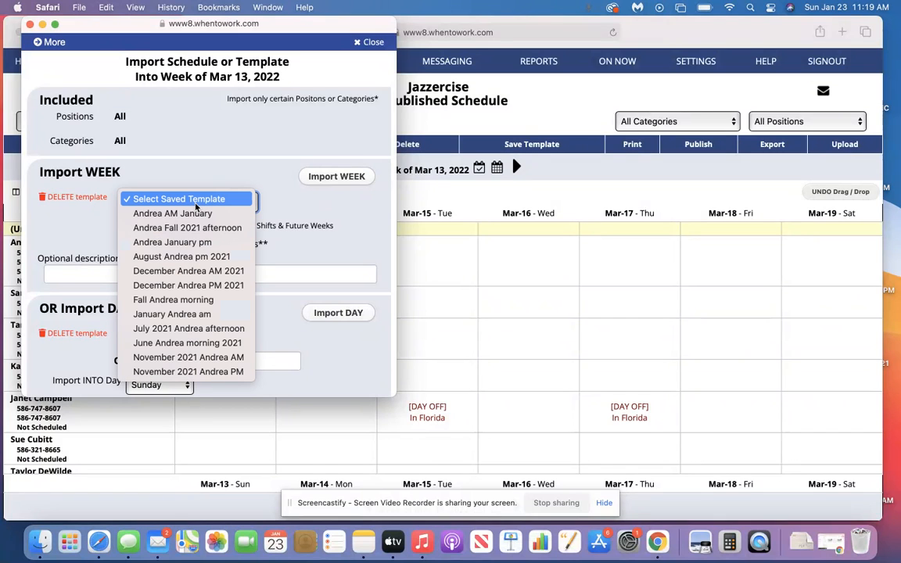
pyautogui.click(176, 242)
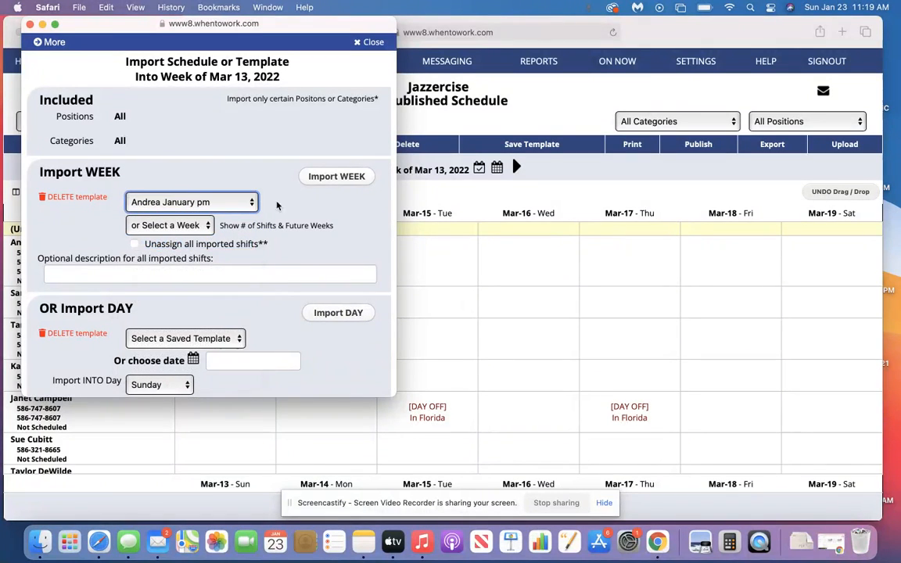
pyautogui.click(336, 178)
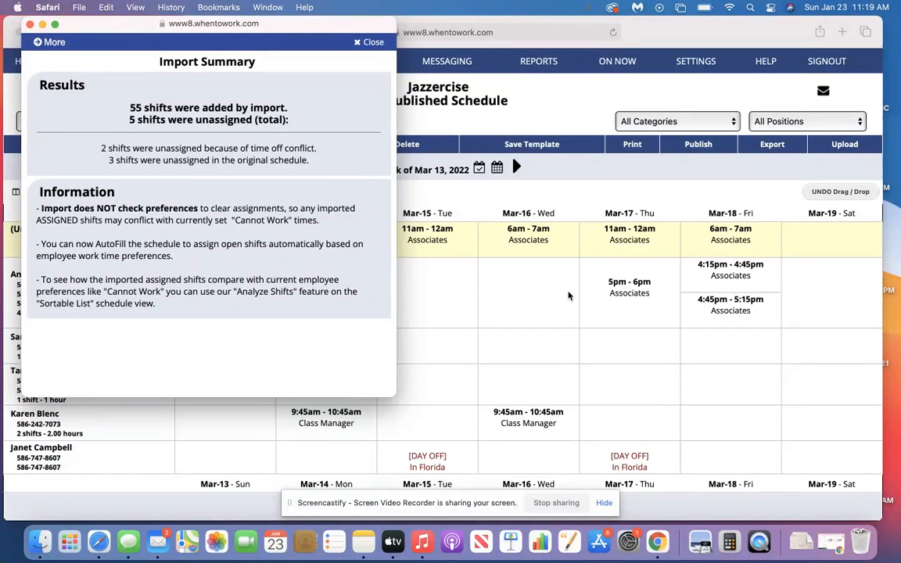
pyautogui.click(365, 41)
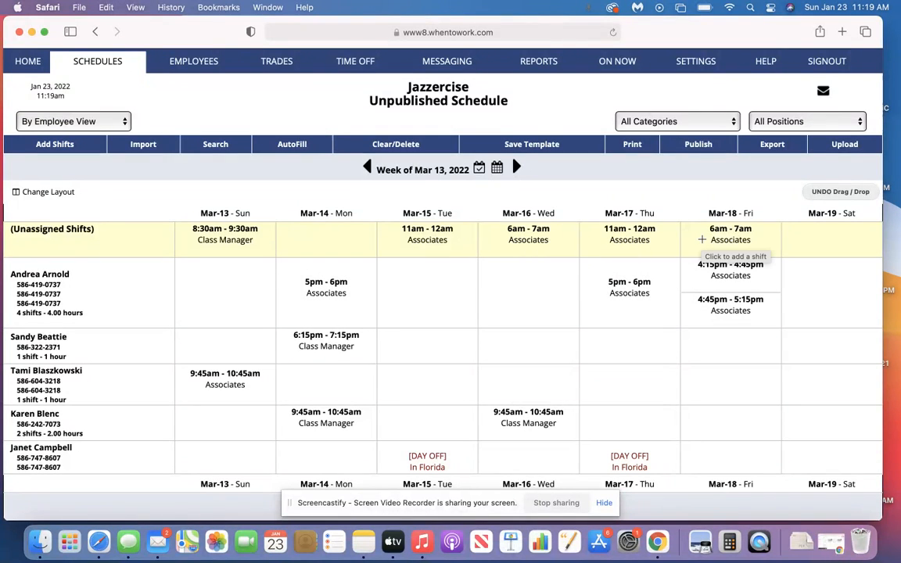
# Review the imported week, then open the unassigned Associates shift on Tuesday, Mar 15 and examine which employees can be assigned
pyautogui.scroll(-4, 459, 298)
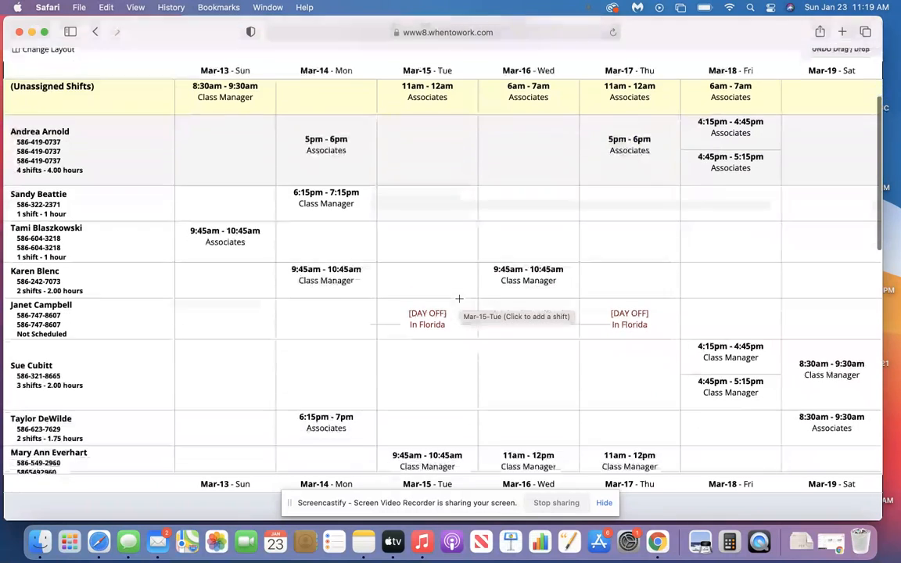
pyautogui.scroll(-1, 459, 298)
pyautogui.scroll(3, 571, 257)
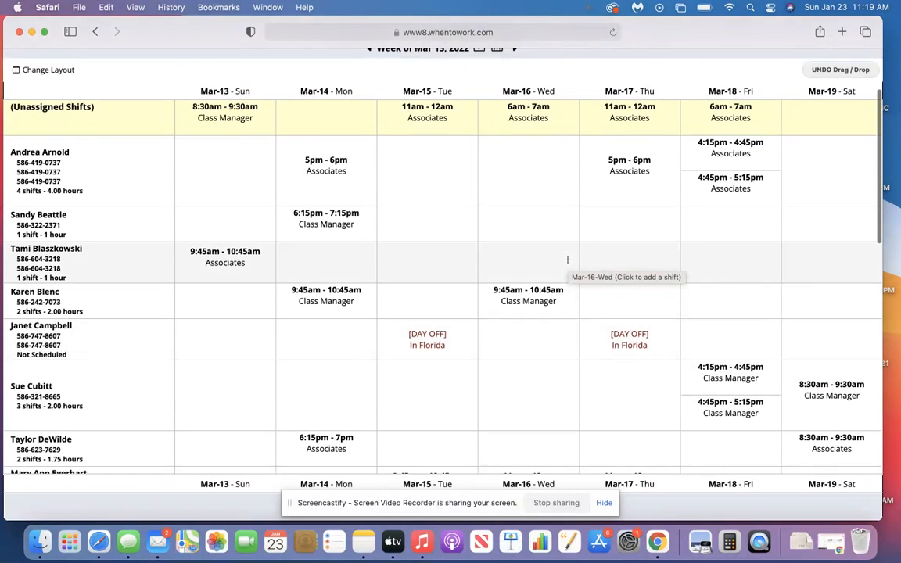
pyautogui.scroll(3, 568, 260)
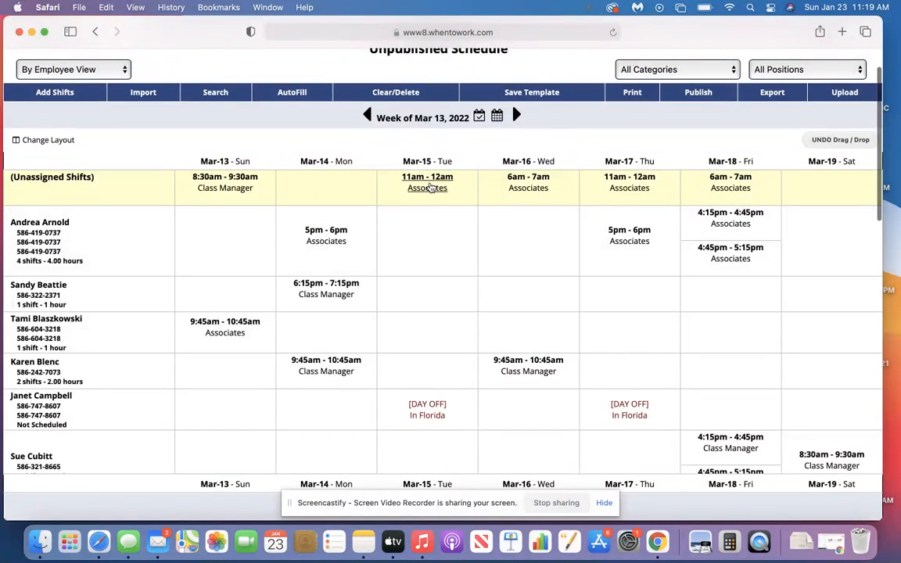
pyautogui.click(429, 186)
pyautogui.click(437, 399)
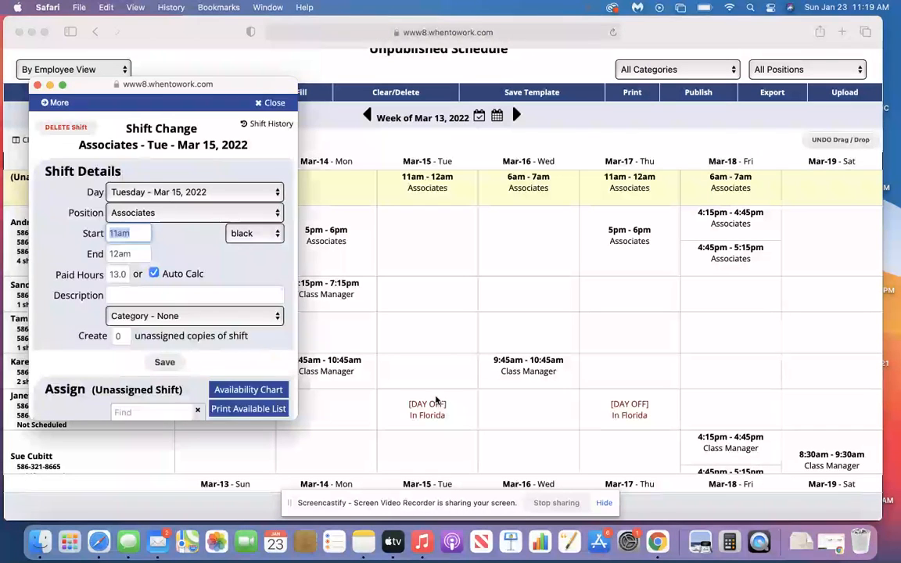
pyautogui.scroll(-5, 122, 367)
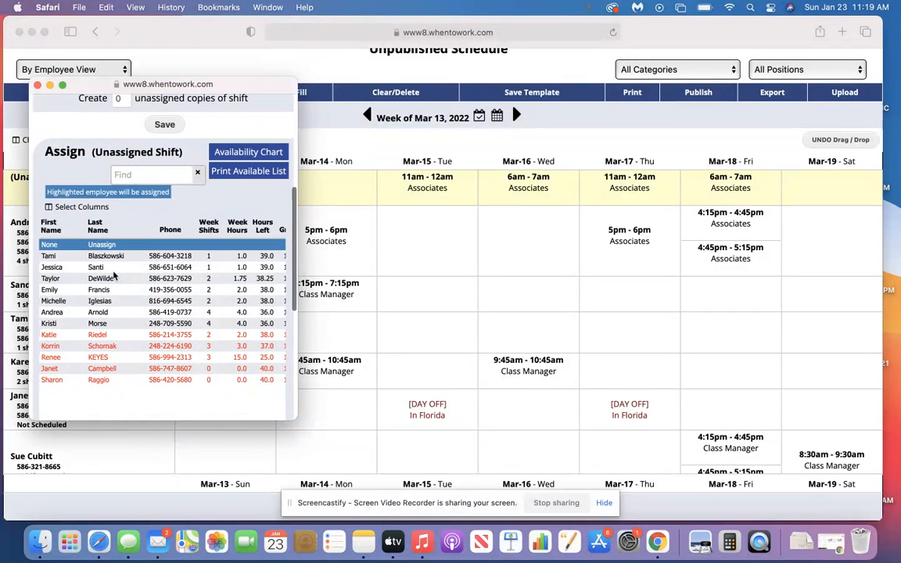
# Close the employee assignment window and reassign the Saturday, Mar 19 8:30am - 9:30am Class Manager shift to the second listed employee
pyautogui.click(36, 86)
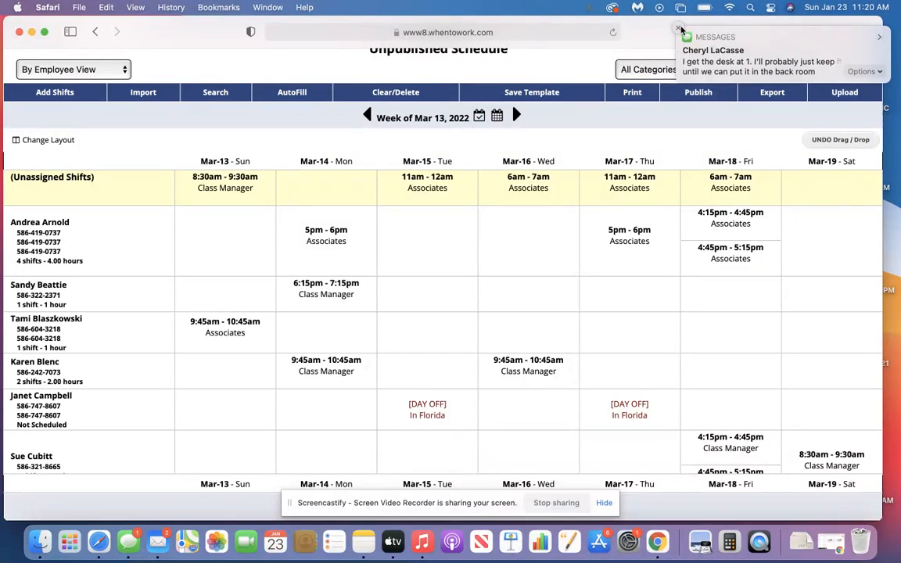
pyautogui.click(680, 29)
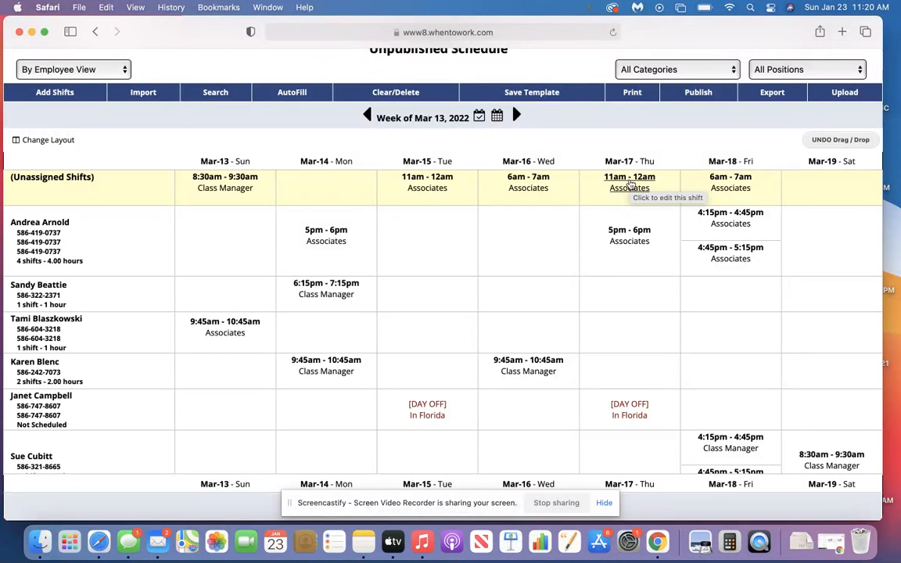
pyautogui.scroll(-4, 629, 183)
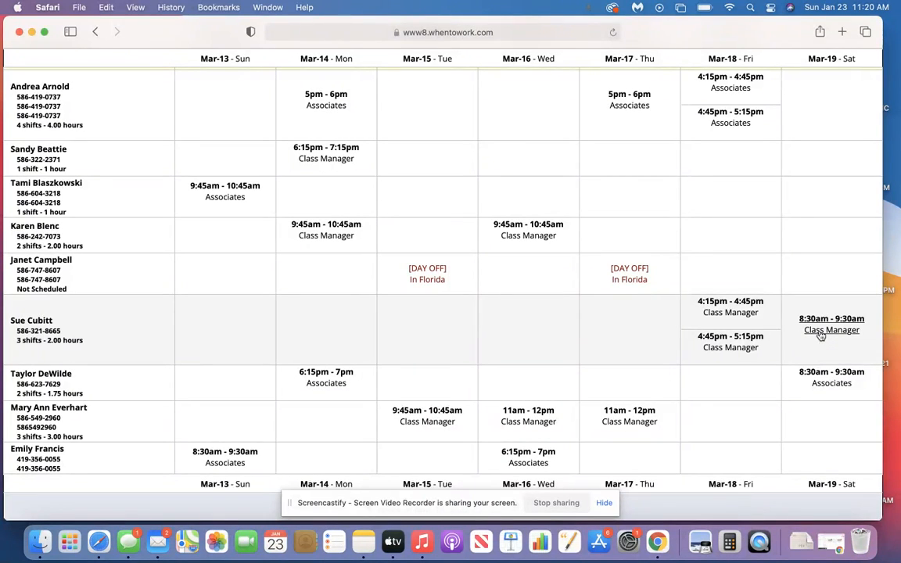
pyautogui.moveTo(812, 166); pyautogui.dragTo(811, 166)
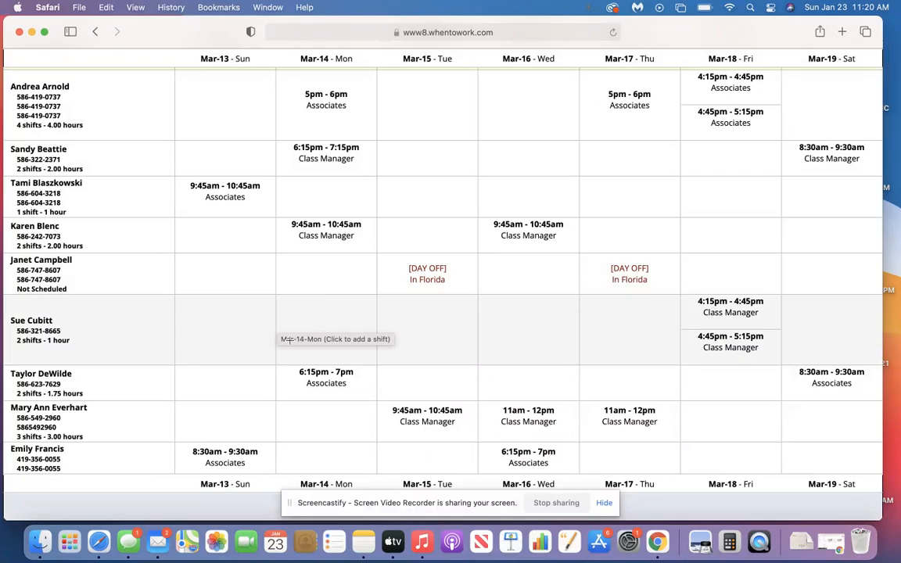
# Review the rest of the week of Mar 13, 2022 and inspect the details of the unassigned Sunday 8:30am - 9:30am Class Manager shift
pyautogui.scroll(-10, 287, 340)
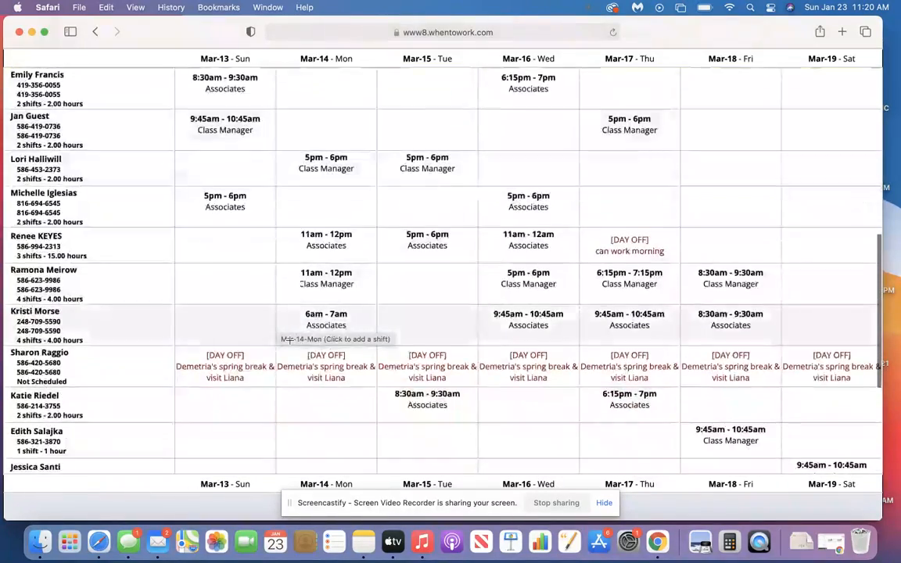
pyautogui.scroll(-8, 287, 340)
pyautogui.scroll(10, 291, 341)
pyautogui.scroll(10, 291, 344)
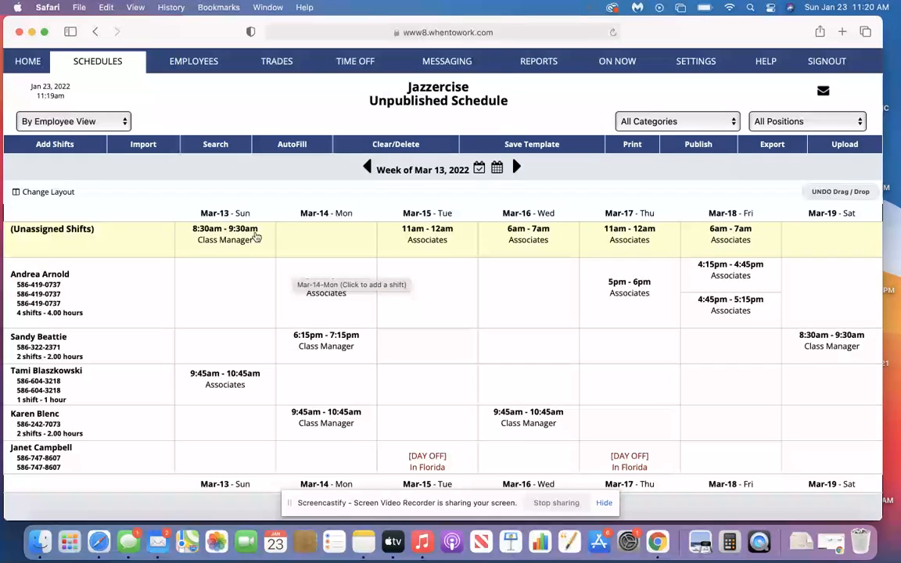
pyautogui.click(231, 240)
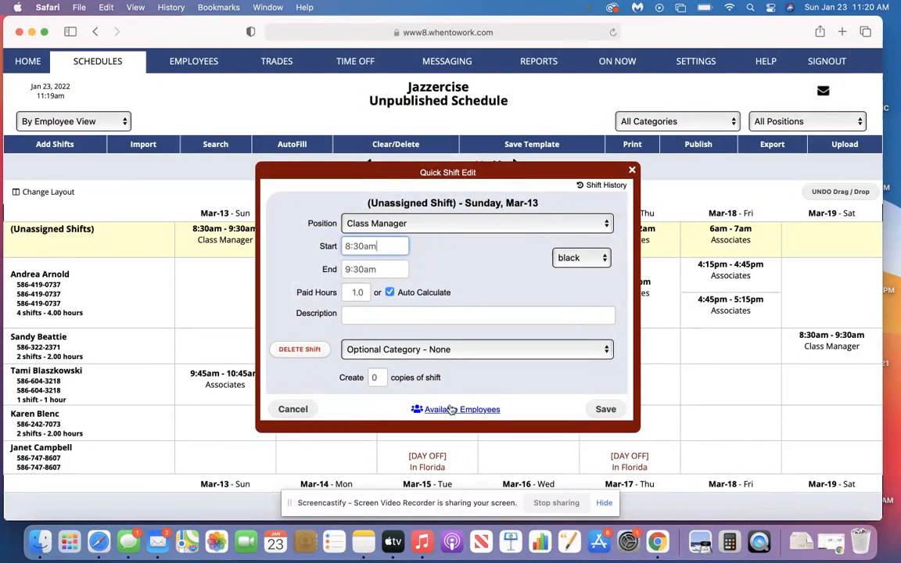
pyautogui.click(304, 410)
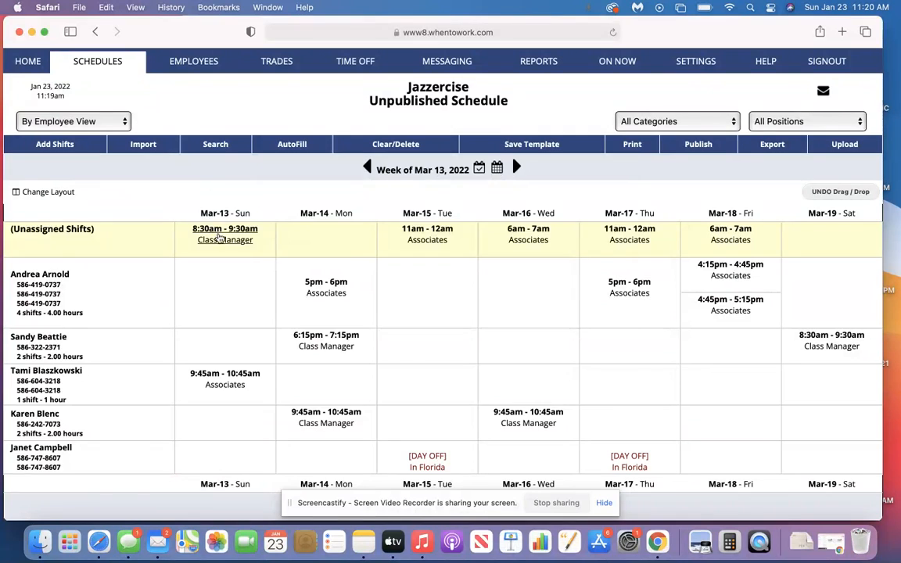
pyautogui.click(216, 232)
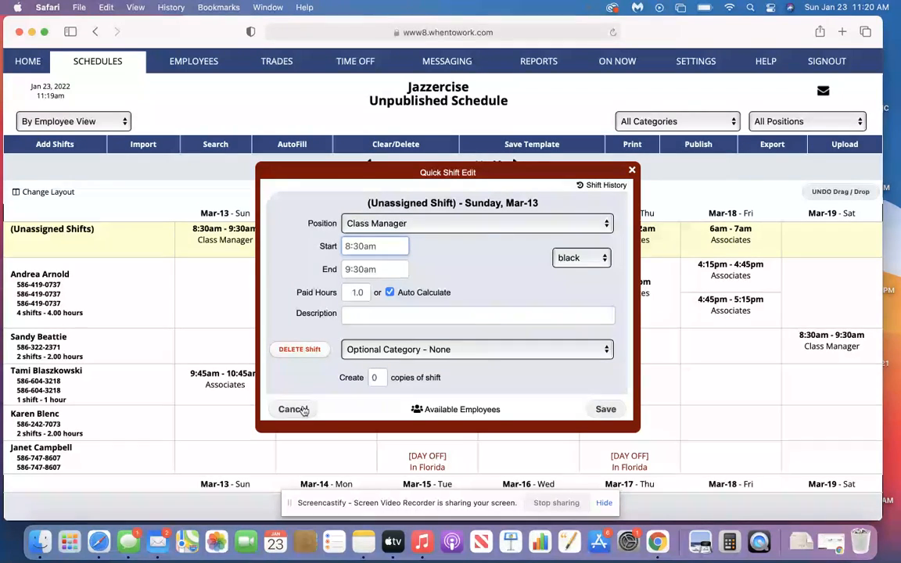
pyautogui.click(302, 409)
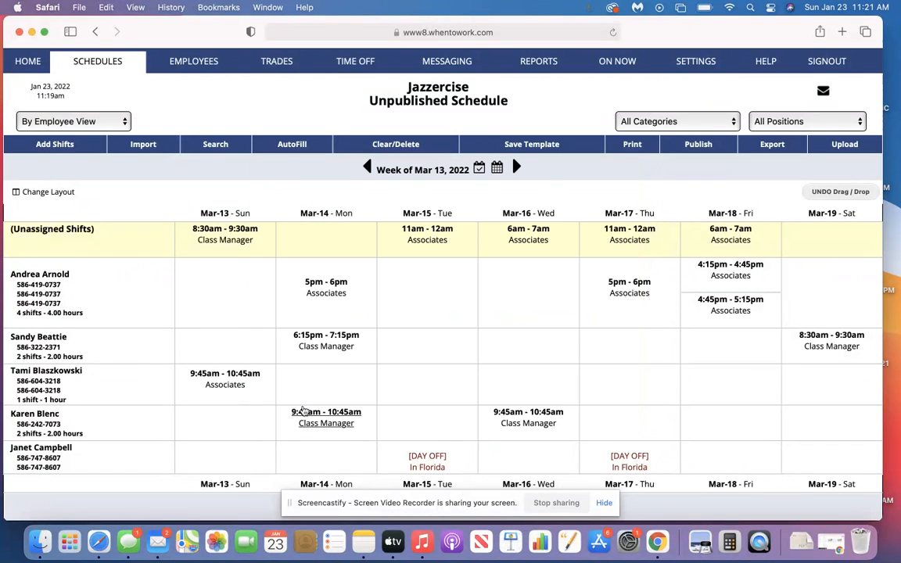
pyautogui.scroll(-5, 216, 392)
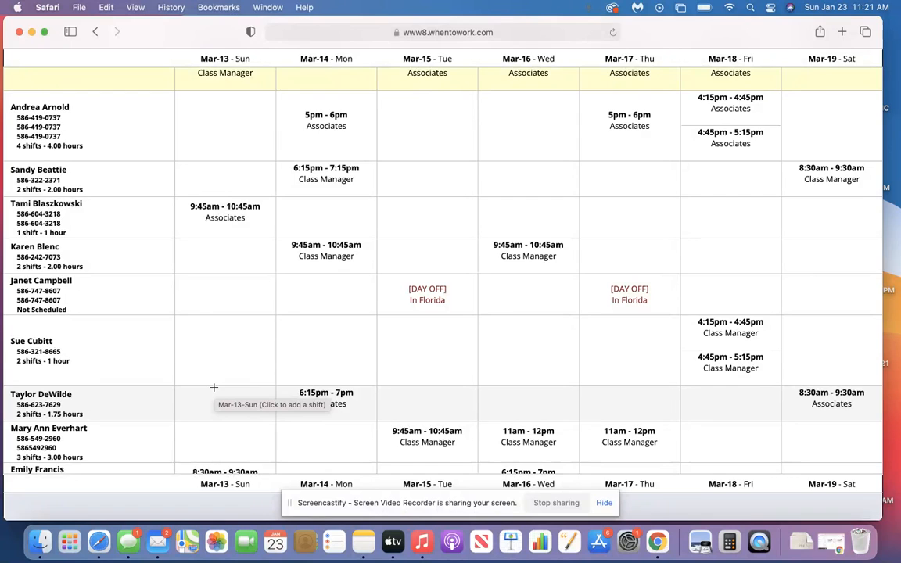
pyautogui.scroll(5, 214, 387)
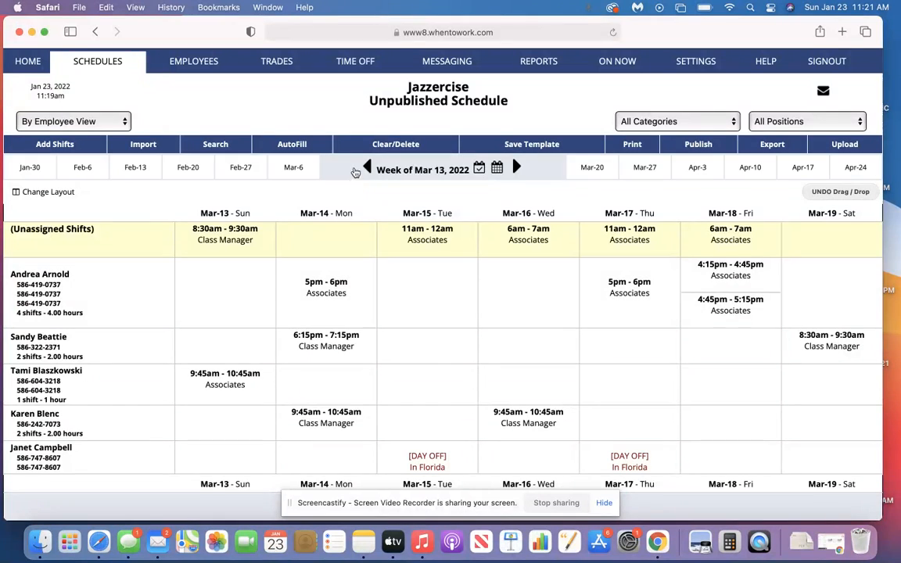
# Go back through the week of Mar 6 to the week of Feb 27, 2022 and examine its assigned and unassigned shifts
pyautogui.click(367, 166)
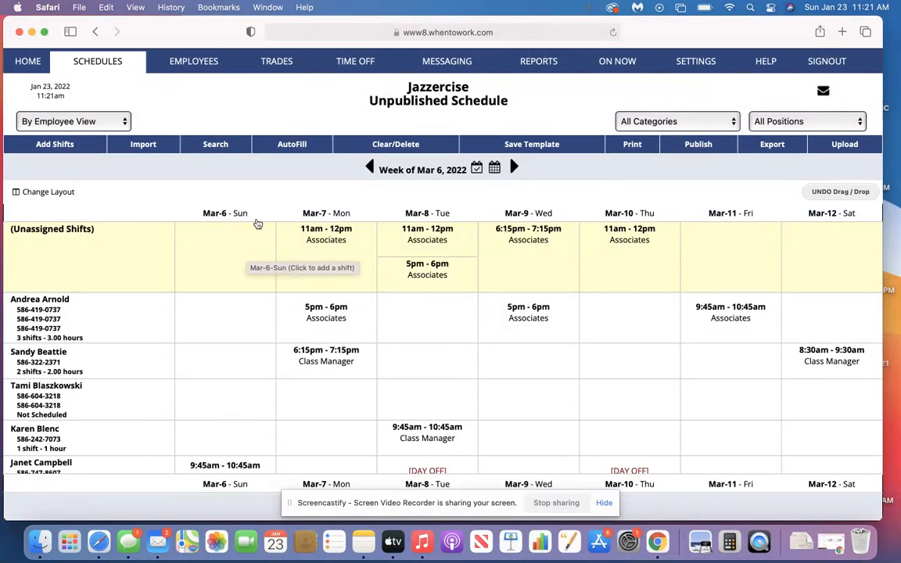
pyautogui.click(368, 168)
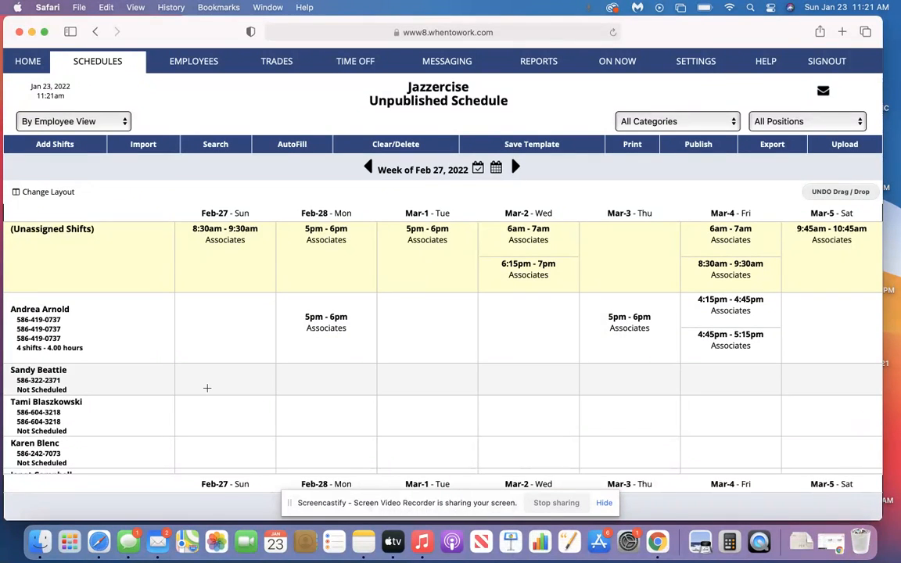
pyautogui.scroll(-5, 207, 388)
pyautogui.scroll(-9, 208, 388)
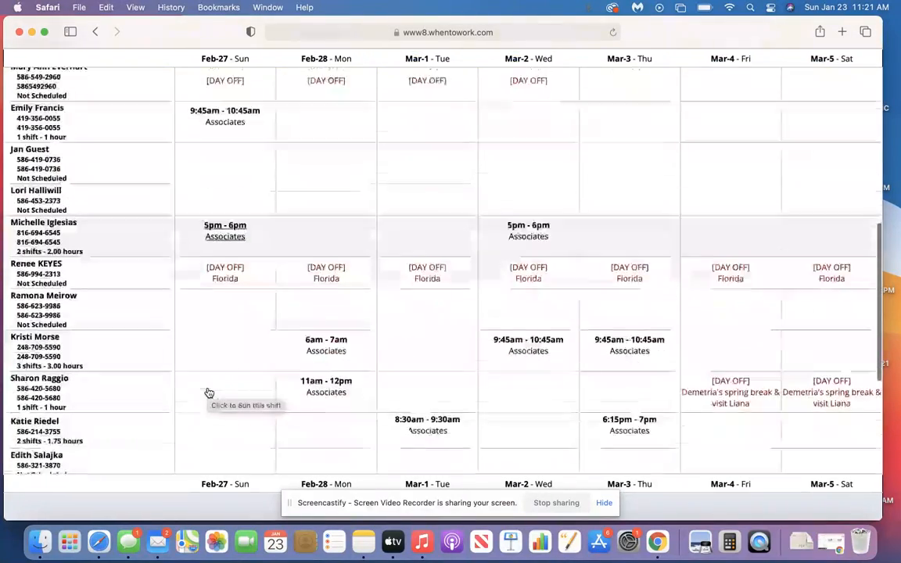
pyautogui.scroll(-7, 209, 393)
pyautogui.scroll(-1, 207, 388)
pyautogui.scroll(5, 208, 391)
pyautogui.scroll(9, 208, 392)
pyautogui.scroll(6, 208, 391)
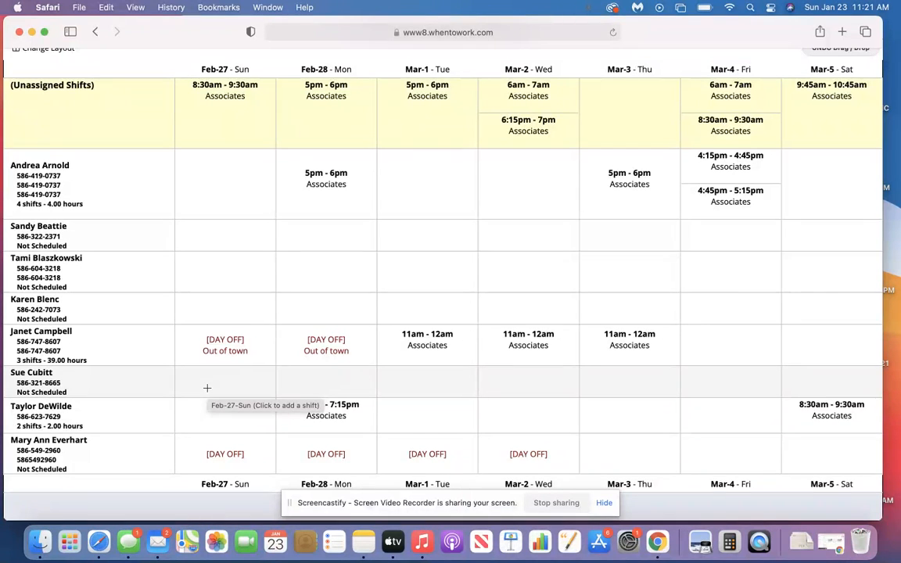
pyautogui.scroll(3, 207, 388)
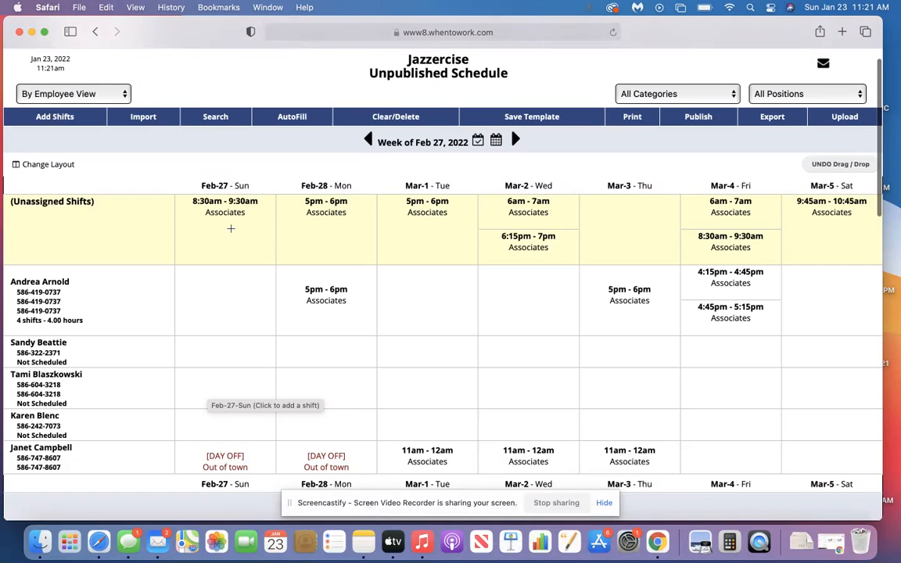
# Open the week of Feb 20, 2022, examine its staffing and unassigned shifts, and dismiss the Sunday new-shift form without adding a shift
pyautogui.click(369, 140)
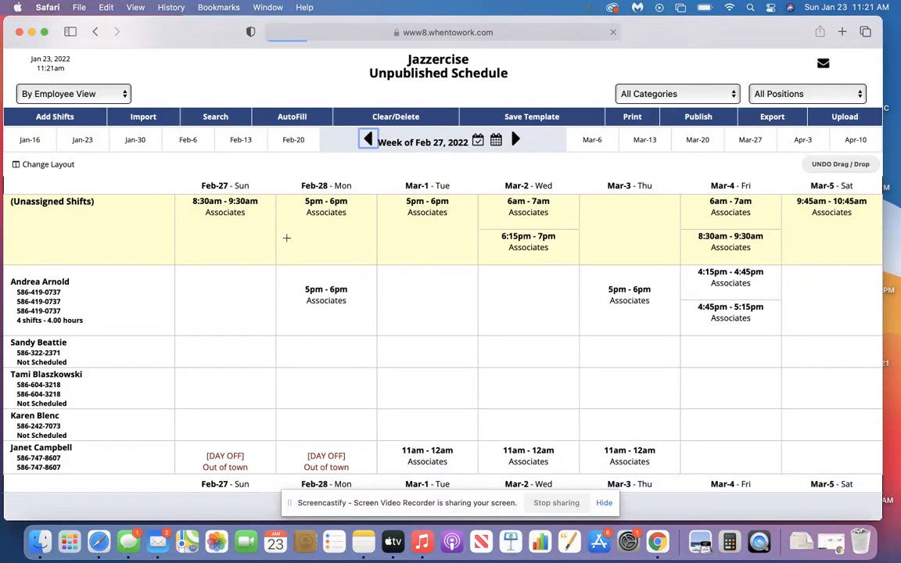
pyautogui.scroll(-10, 375, 394)
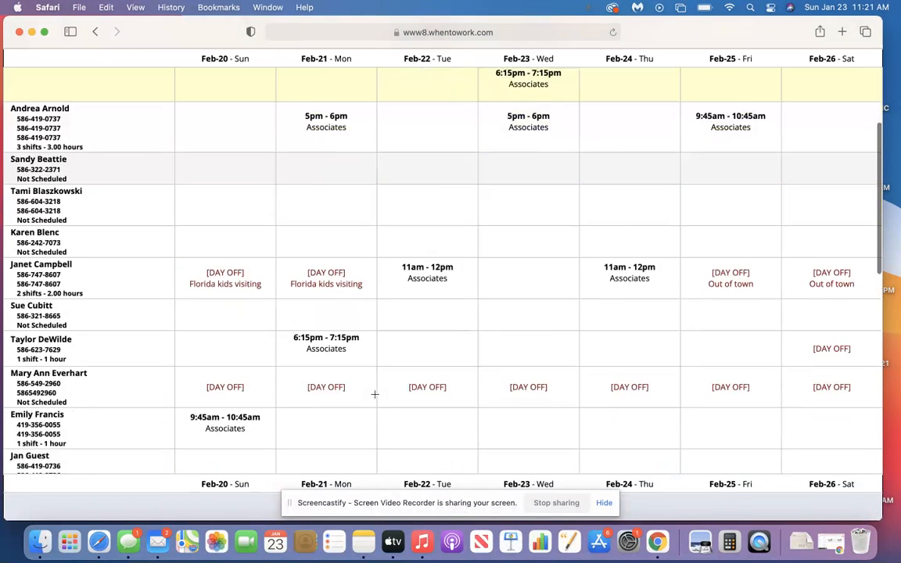
pyautogui.scroll(-5, 374, 395)
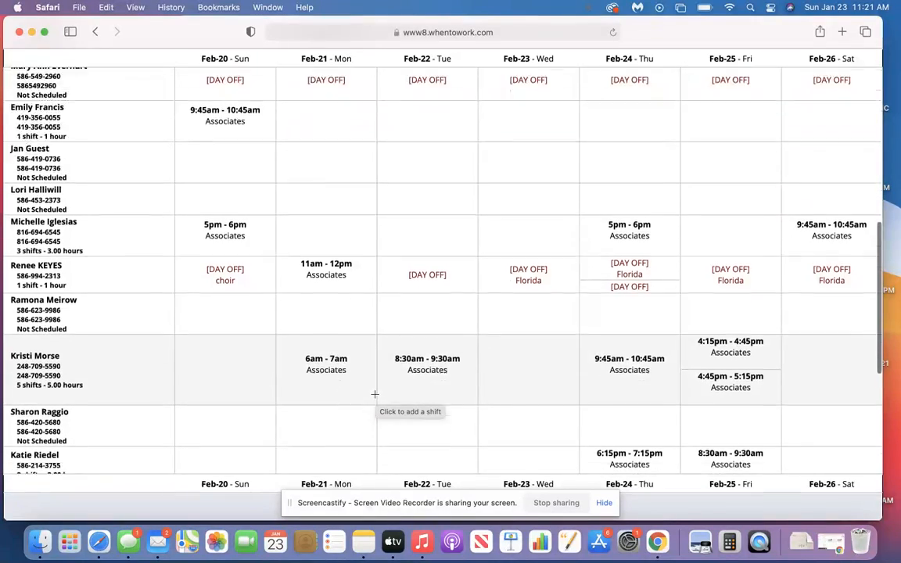
pyautogui.scroll(-3, 375, 395)
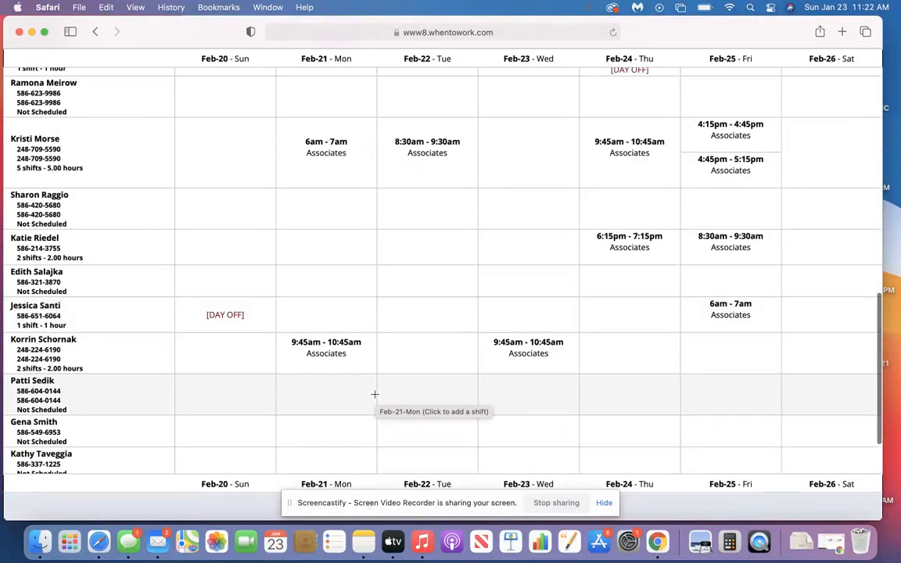
pyautogui.scroll(15, 375, 394)
pyautogui.moveTo(369, 166)
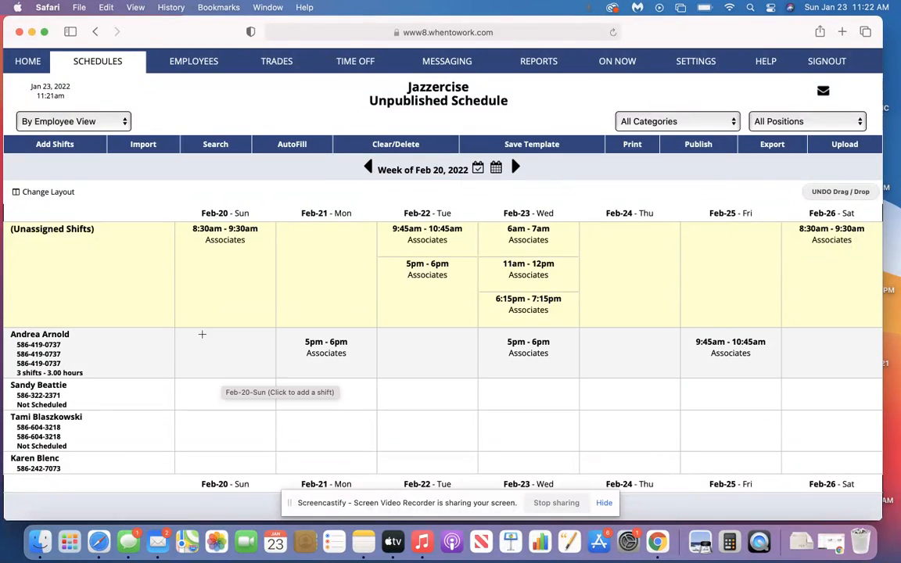
pyautogui.scroll(-3, 201, 384)
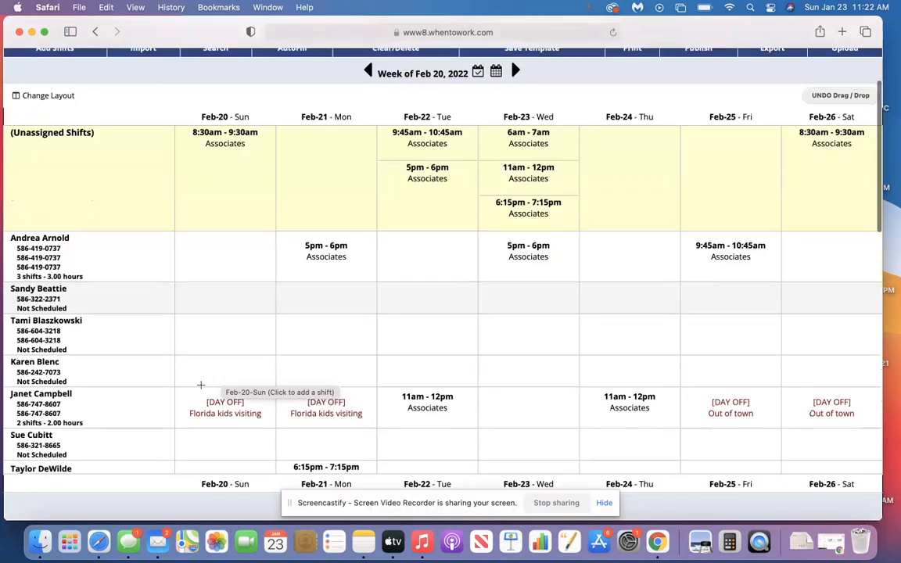
pyautogui.scroll(1, 200, 297)
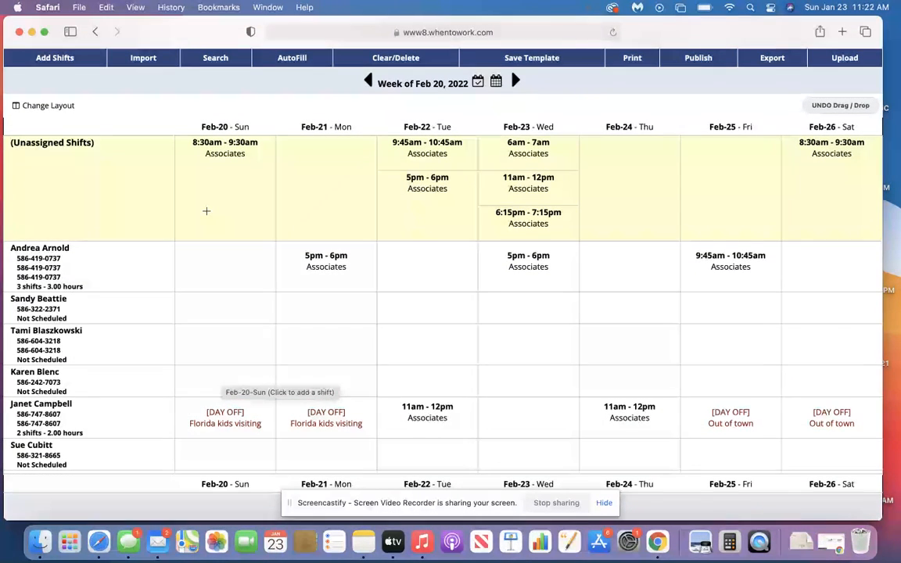
pyautogui.click(206, 211)
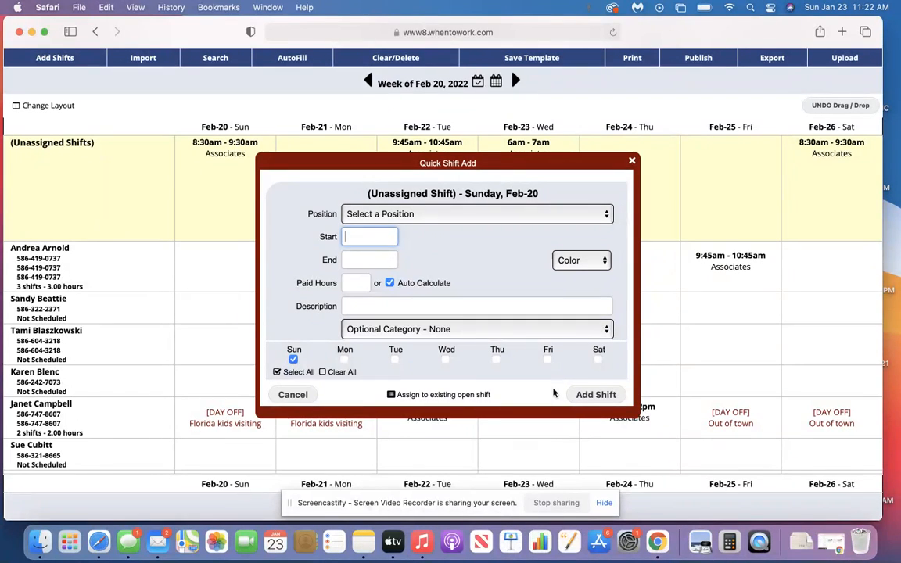
pyautogui.click(295, 395)
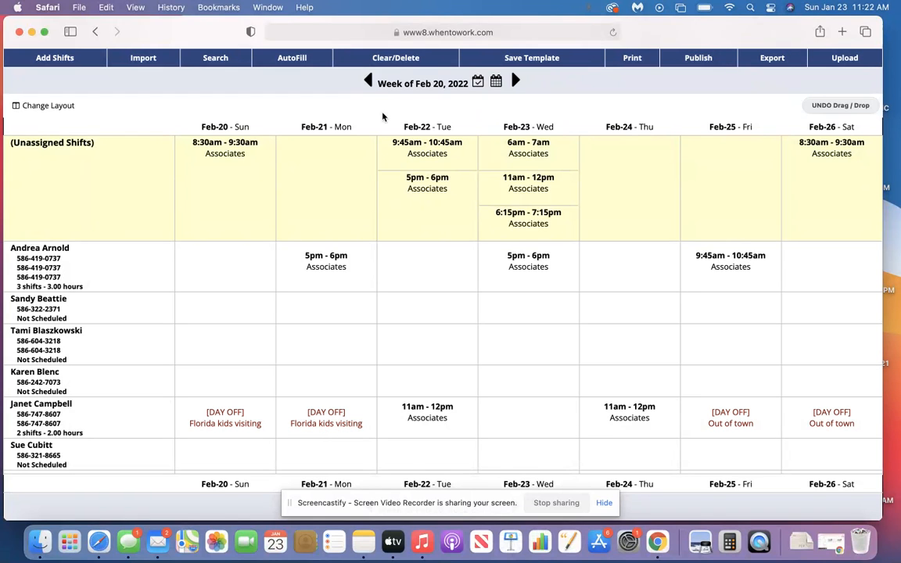
# Open the week of Feb 13, 2022 and examine its Class Manager and Associates shifts, including the unassigned ones
pyautogui.click(367, 82)
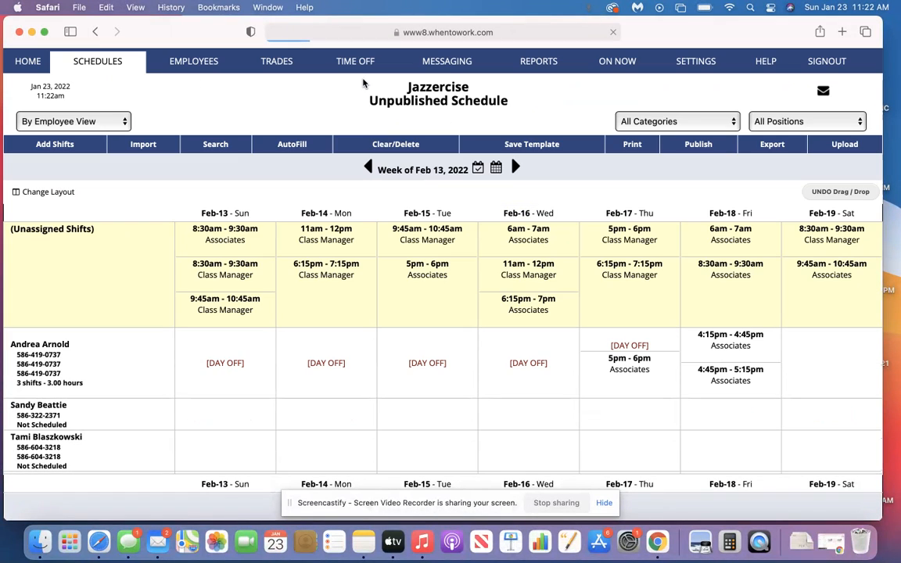
pyautogui.scroll(-5, 392, 247)
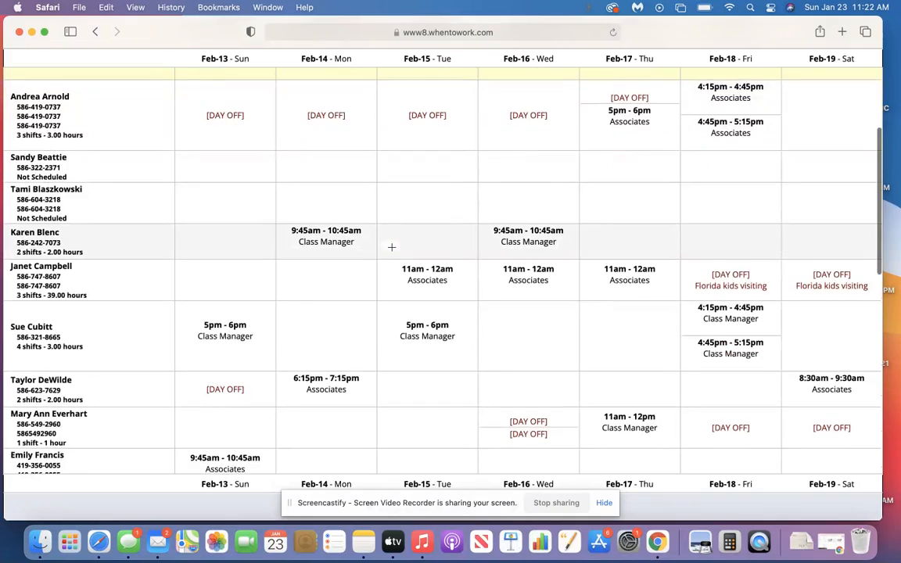
pyautogui.scroll(-5, 392, 247)
pyautogui.scroll(4, 392, 247)
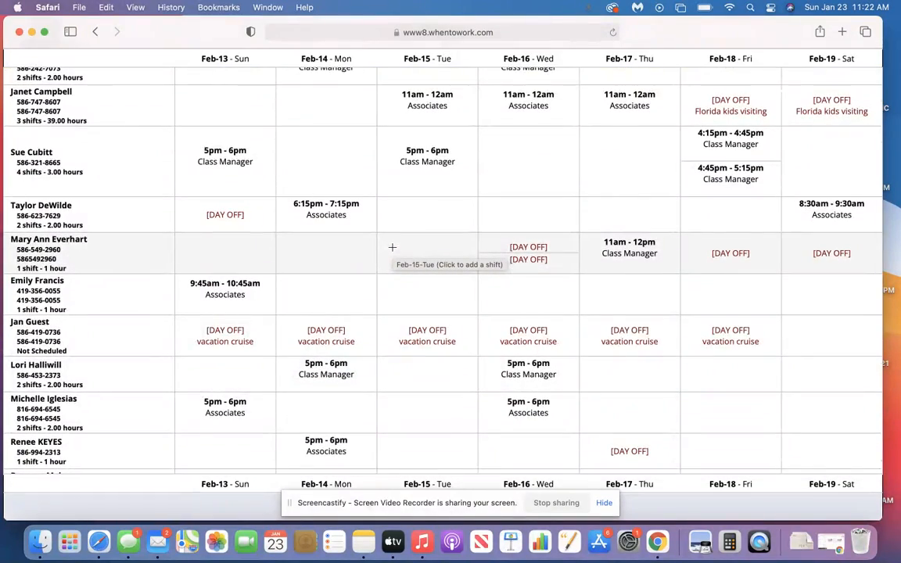
pyautogui.scroll(8, 392, 248)
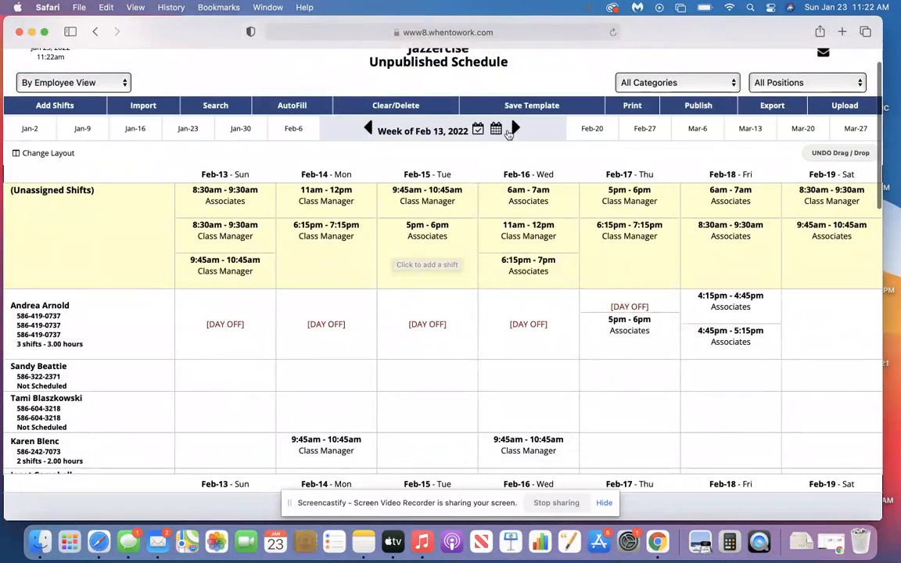
# Advance week by week to the week of Mar 20, 2022, checking the shifts in the week of Mar 6 on the way
pyautogui.click(515, 129)
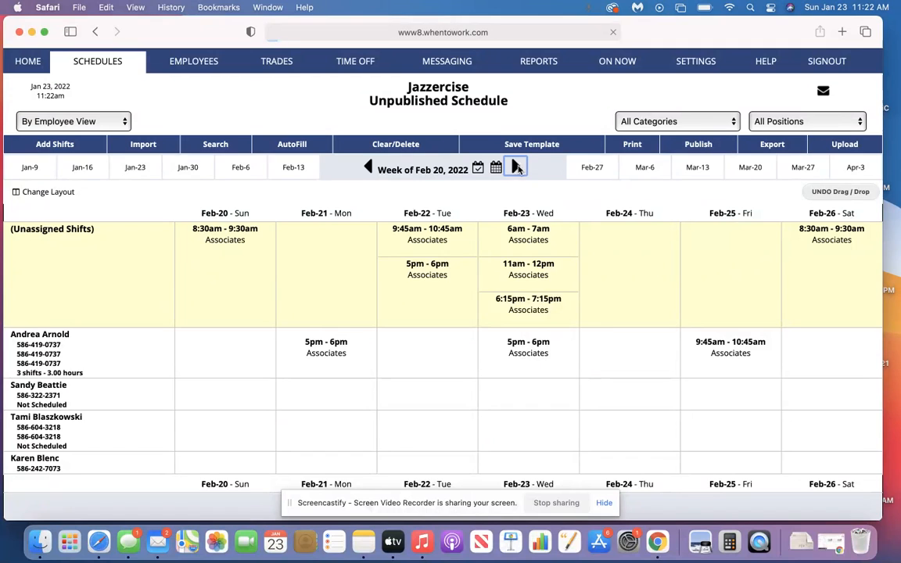
pyautogui.click(516, 169)
pyautogui.click(516, 167)
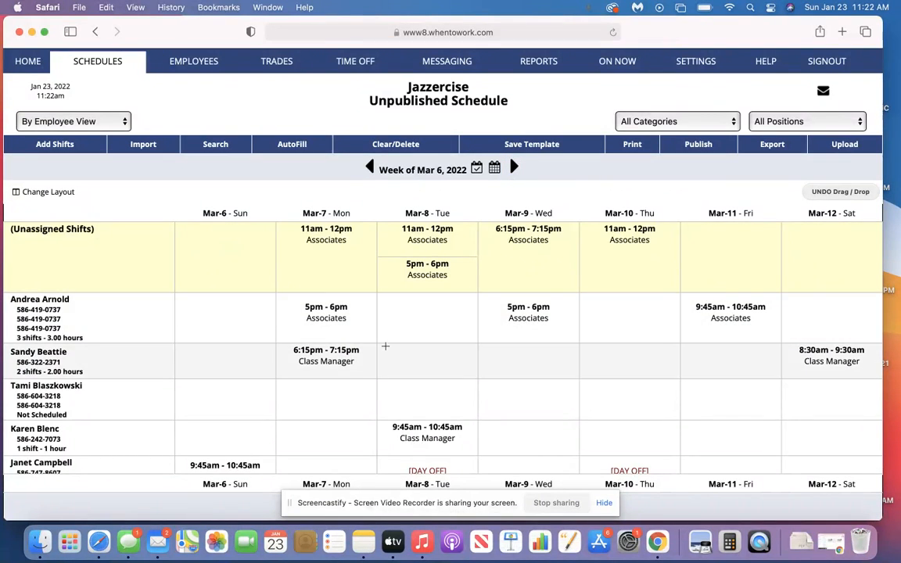
pyautogui.scroll(-3, 268, 321)
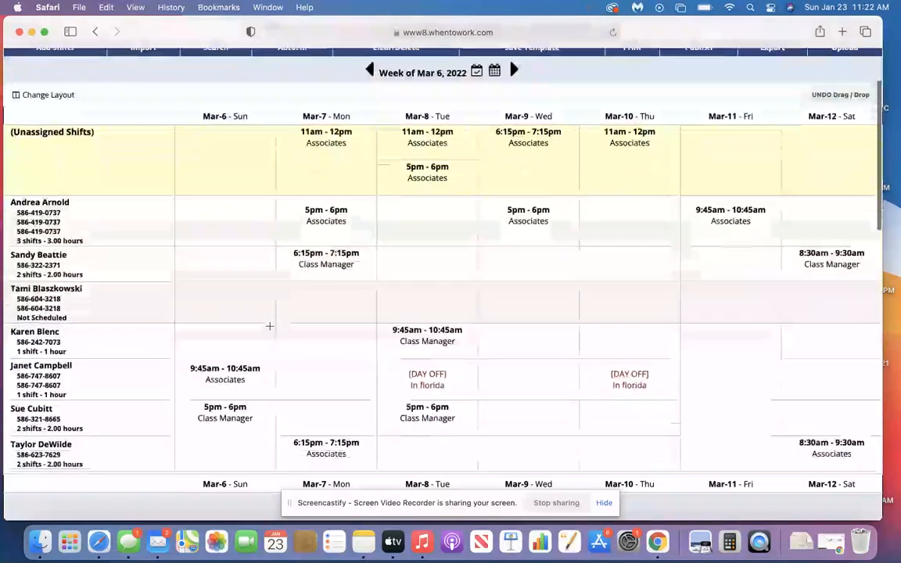
pyautogui.scroll(3, 269, 327)
pyautogui.click(514, 166)
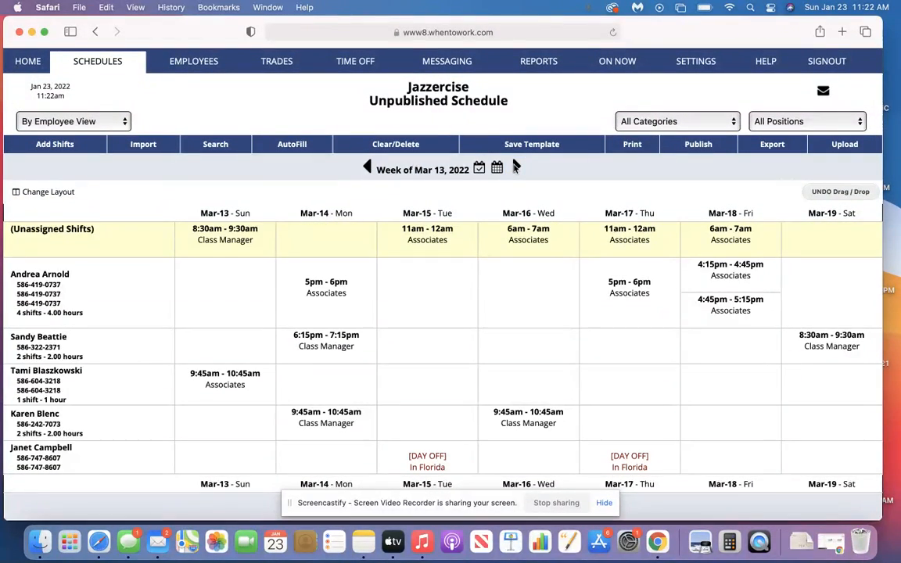
pyautogui.click(515, 167)
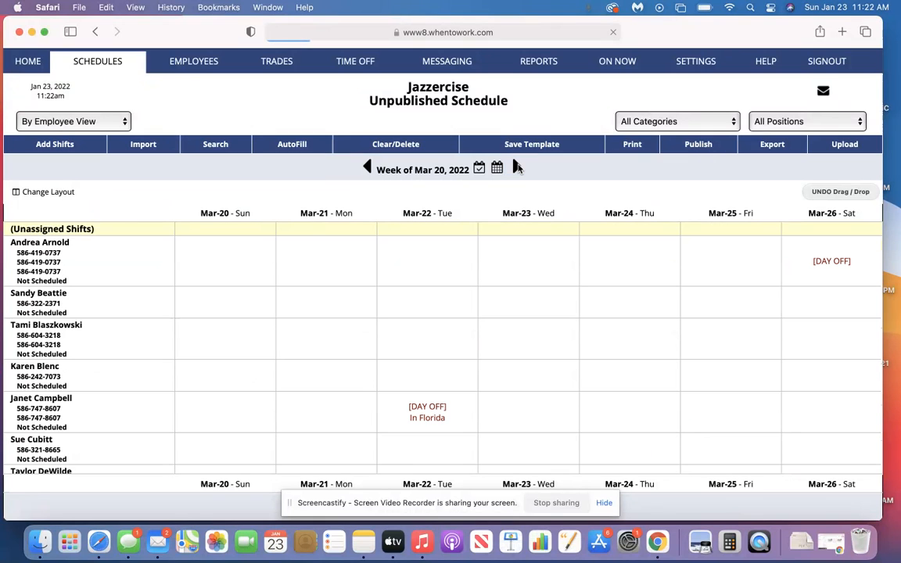
# Check the week of Mar 13, return to the week of Mar 20, 2022, and import the first-listed saved AM January week template
pyautogui.click(366, 168)
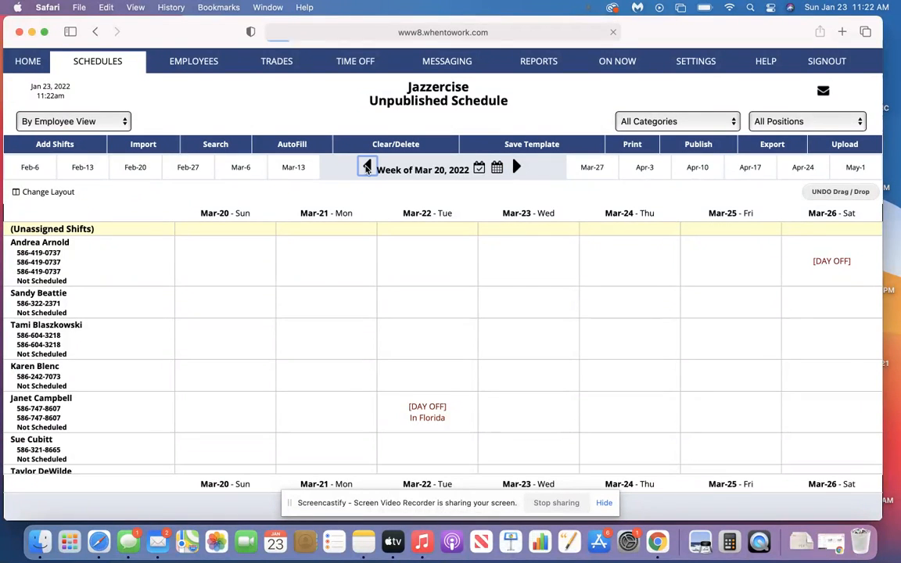
pyautogui.click(516, 168)
pyautogui.click(147, 142)
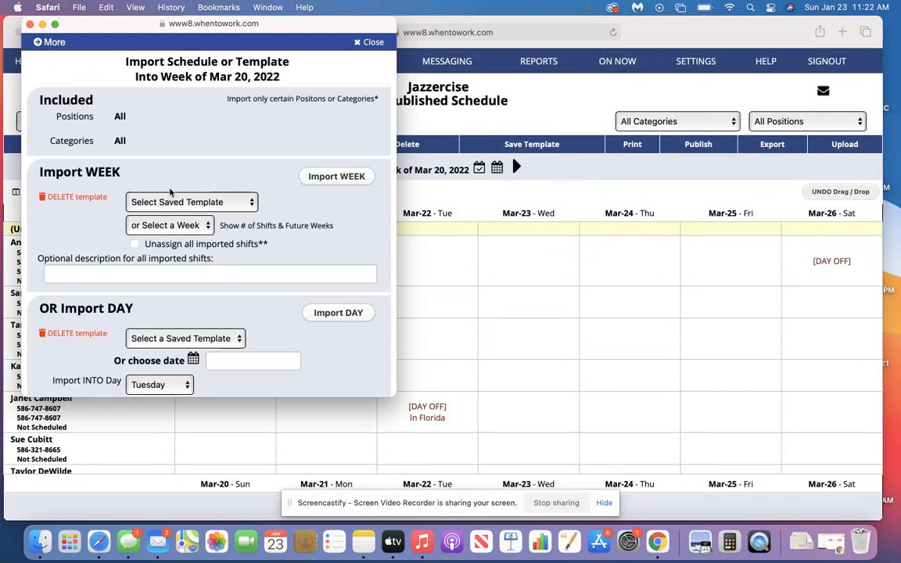
pyautogui.click(180, 205)
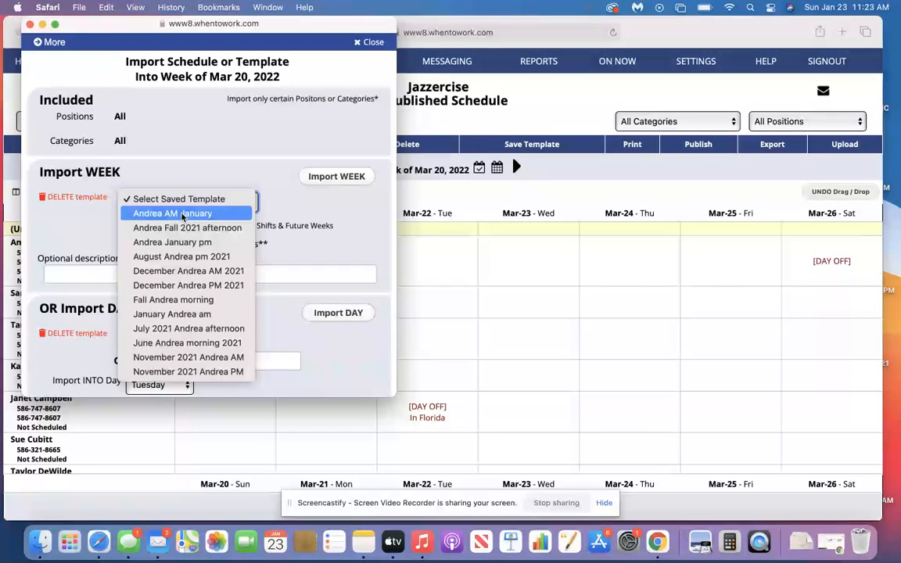
pyautogui.click(182, 215)
pyautogui.click(325, 178)
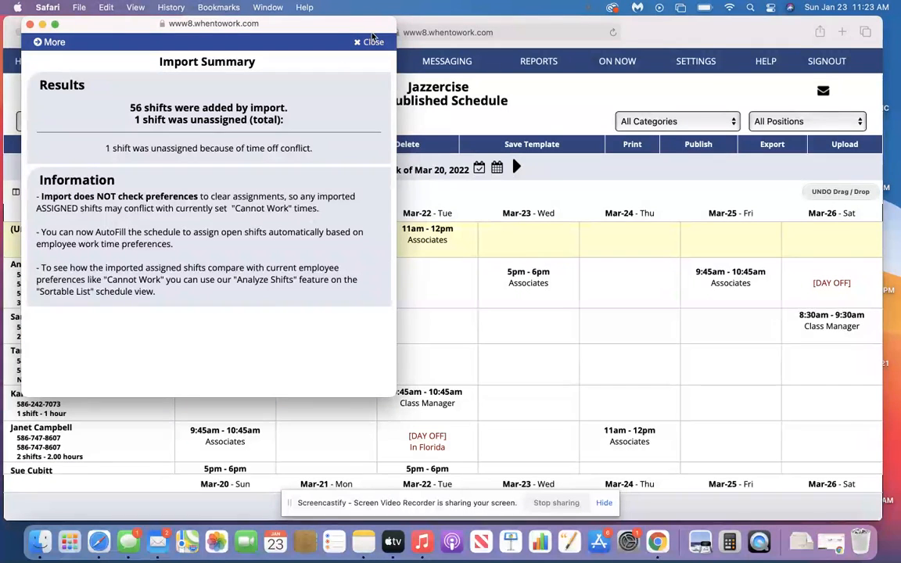
pyautogui.click(373, 41)
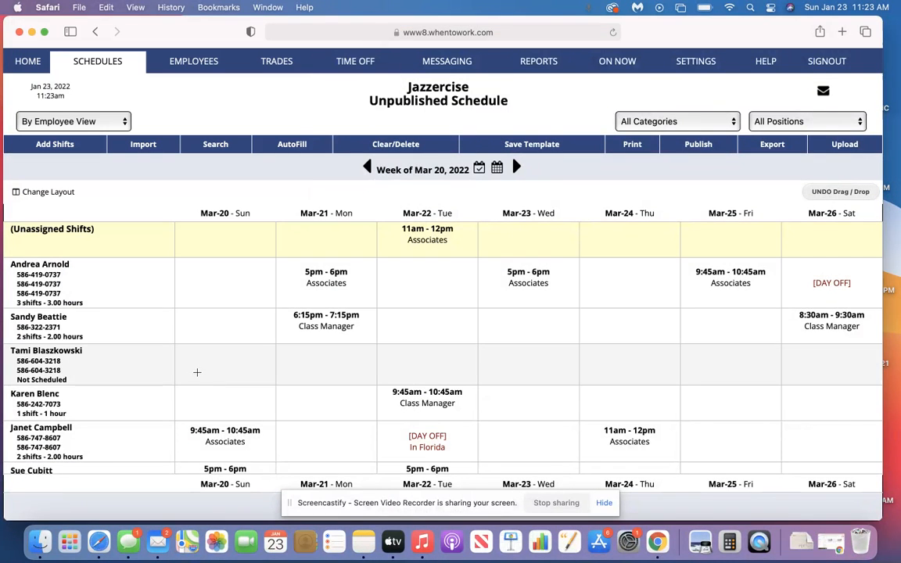
# Examine the imported employee shifts, days off and the unassigned Tuesday Associates shift in the week of Mar 20, 2022
pyautogui.scroll(-10, 191, 372)
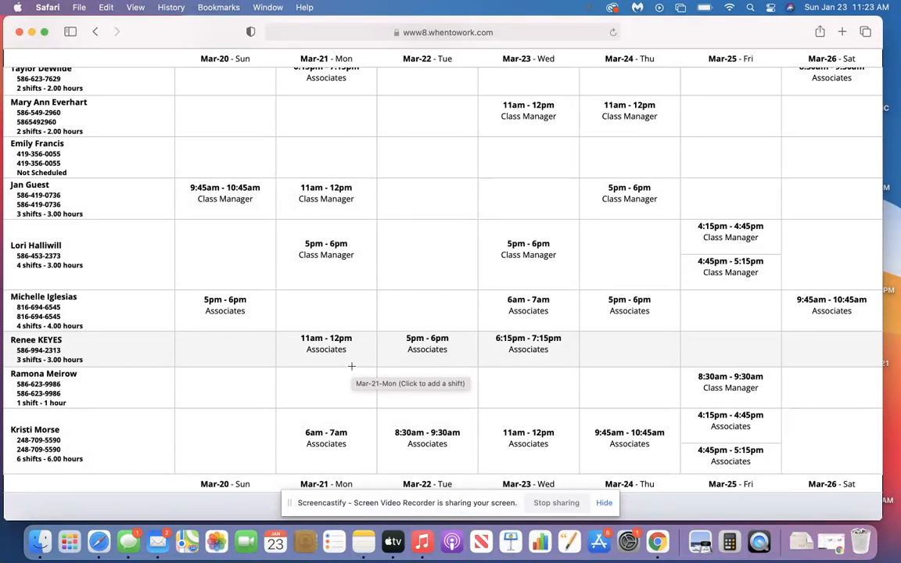
pyautogui.scroll(-3, 351, 366)
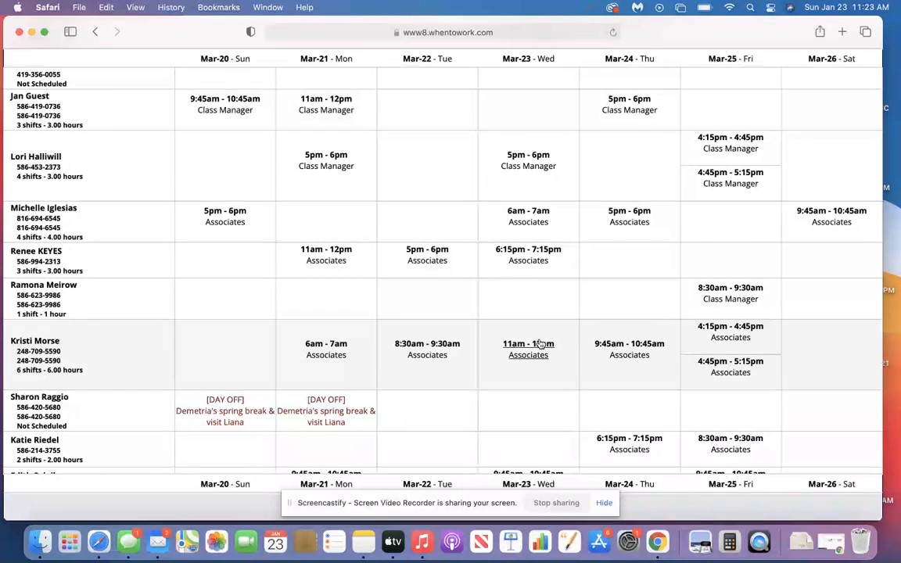
pyautogui.scroll(15, 540, 344)
pyautogui.scroll(-8, 539, 344)
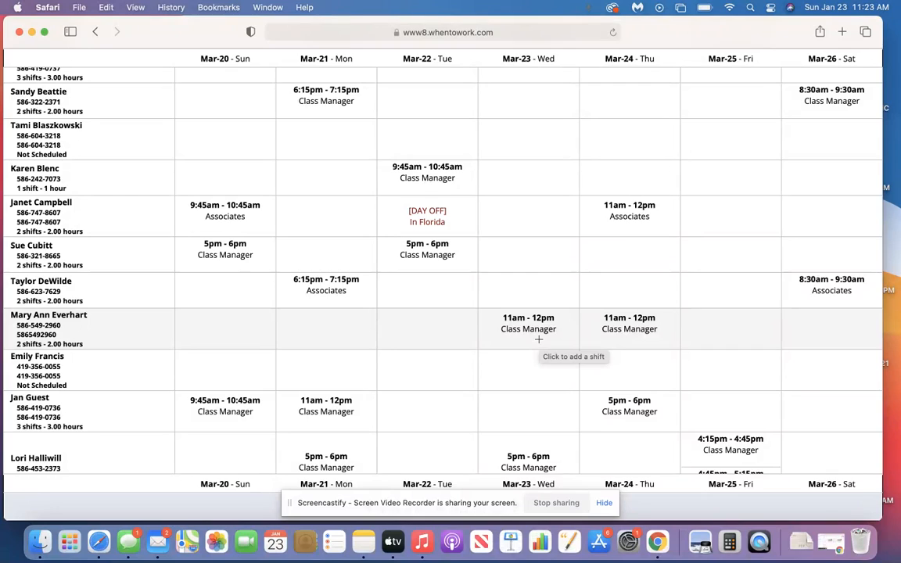
pyautogui.scroll(-8, 538, 339)
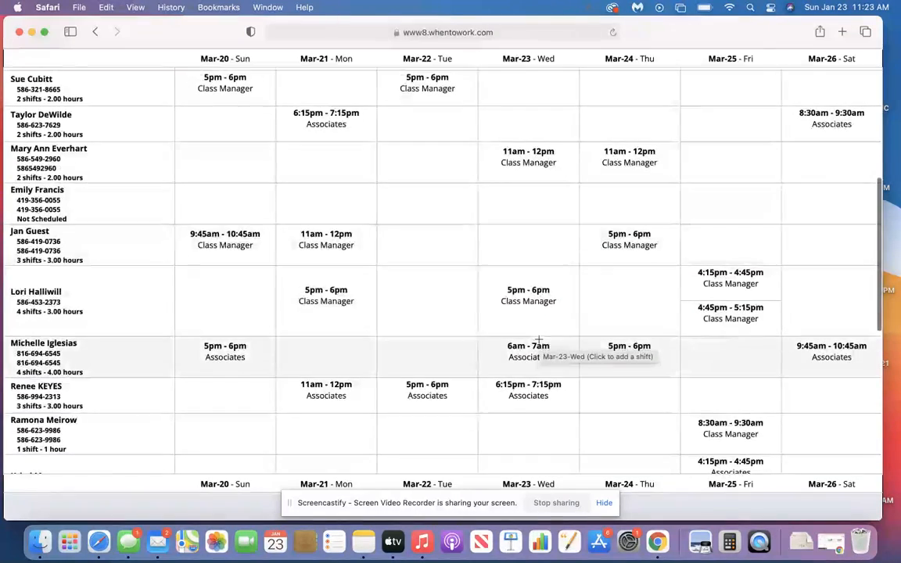
pyautogui.scroll(-4, 538, 338)
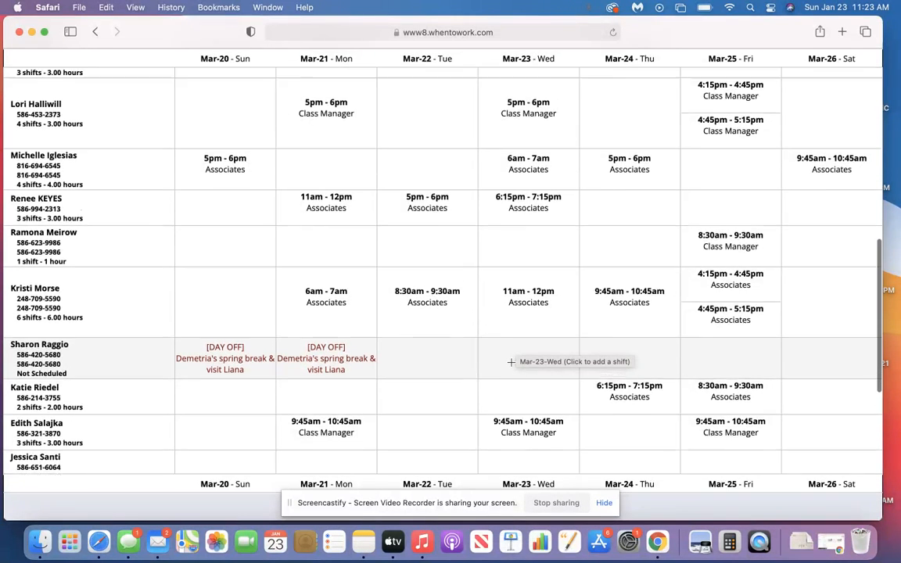
pyautogui.scroll(4, 511, 361)
pyautogui.scroll(6, 510, 362)
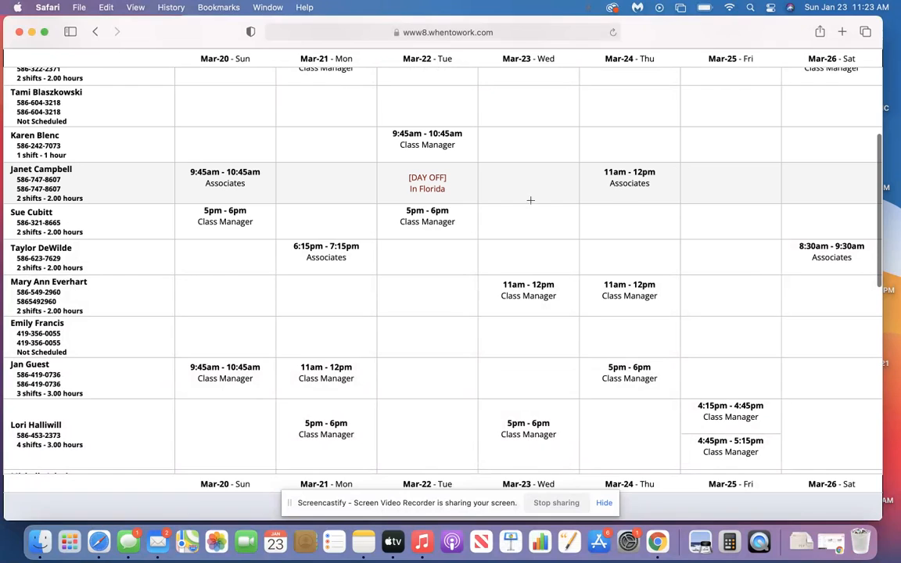
pyautogui.scroll(5, 364, 229)
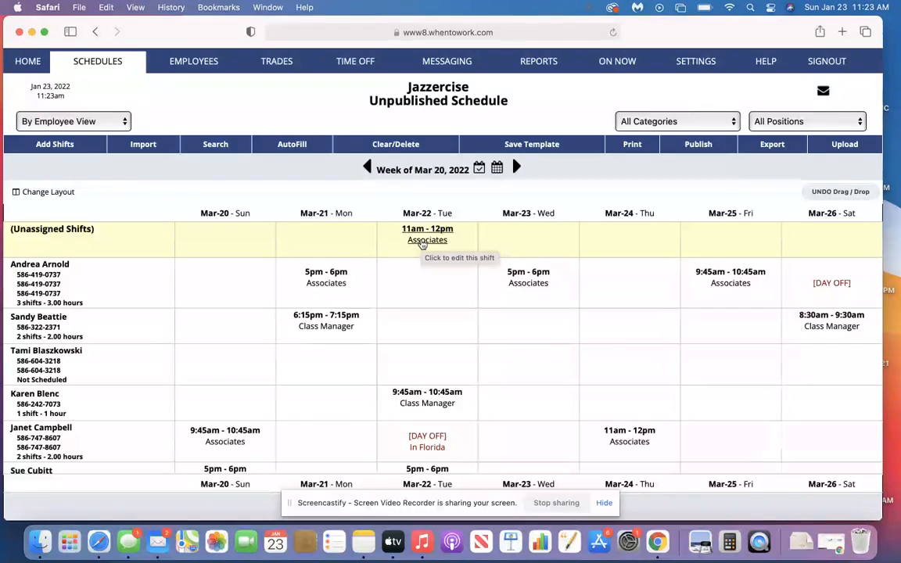
# Review the week of Mar 20 again down to the last employee and the schedule notes, and return to the unassigned shifts
pyautogui.scroll(-8, 422, 245)
pyautogui.scroll(-10, 422, 245)
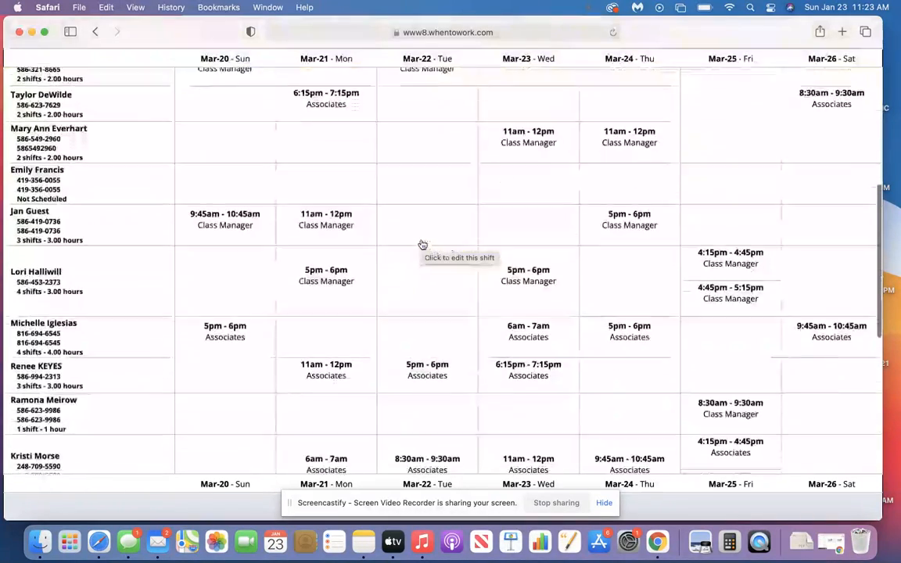
pyautogui.scroll(-3, 420, 240)
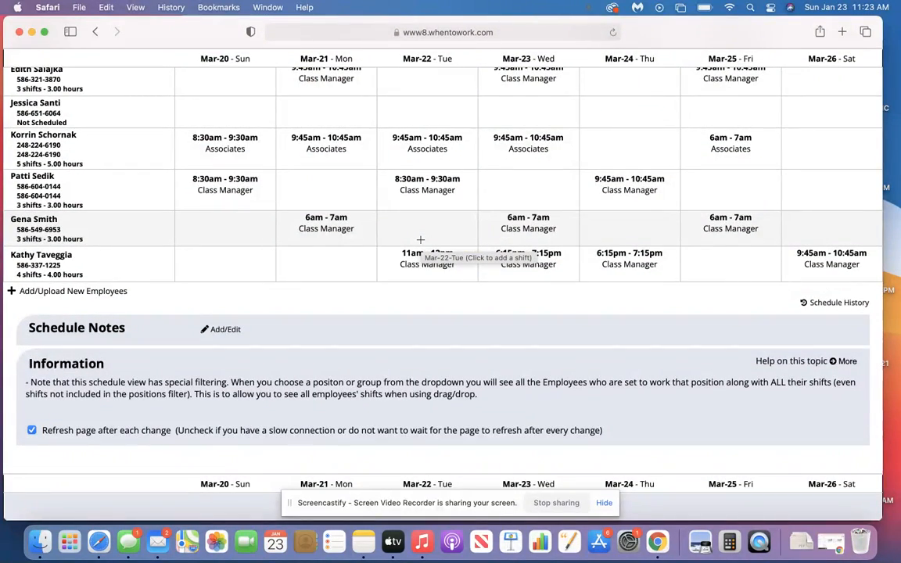
pyautogui.scroll(6, 421, 239)
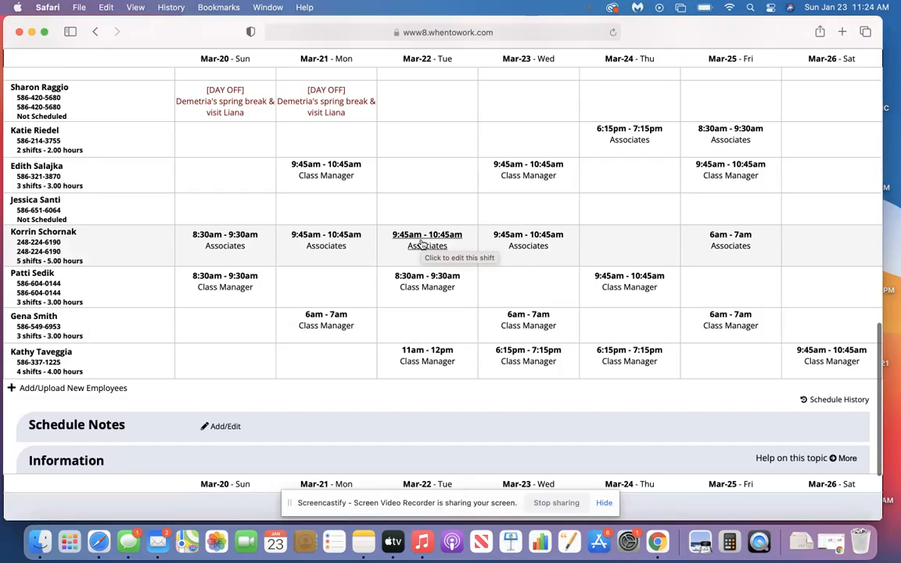
pyautogui.scroll(3, 421, 243)
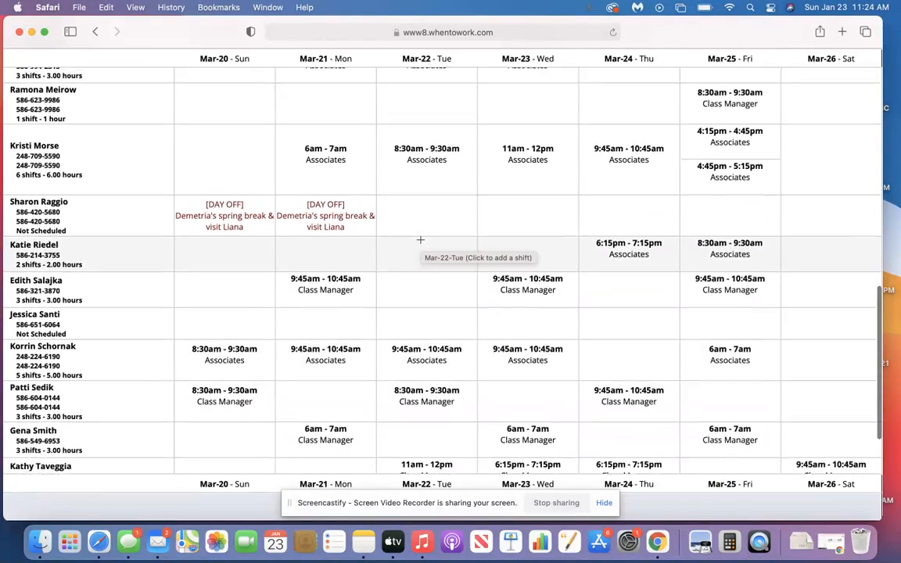
pyautogui.scroll(9, 257, 172)
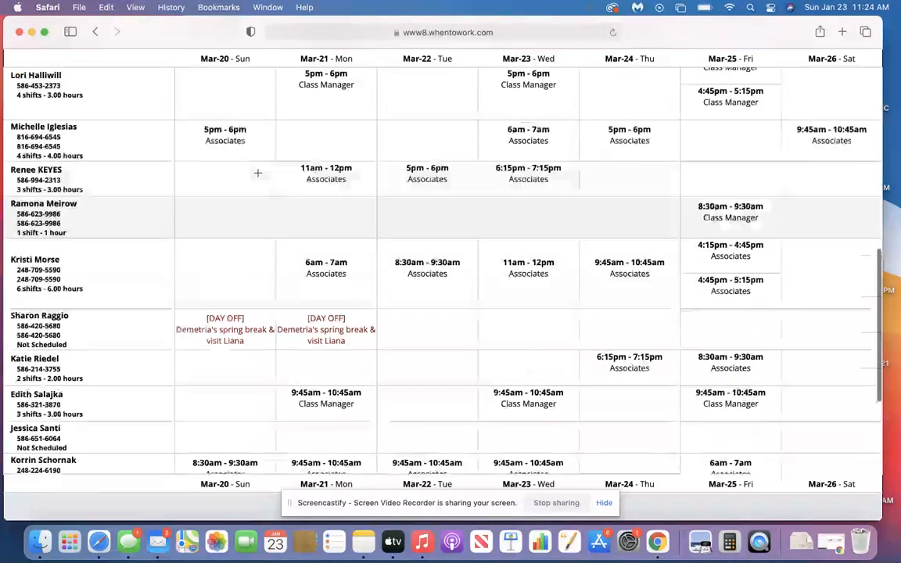
pyautogui.scroll(13, 258, 172)
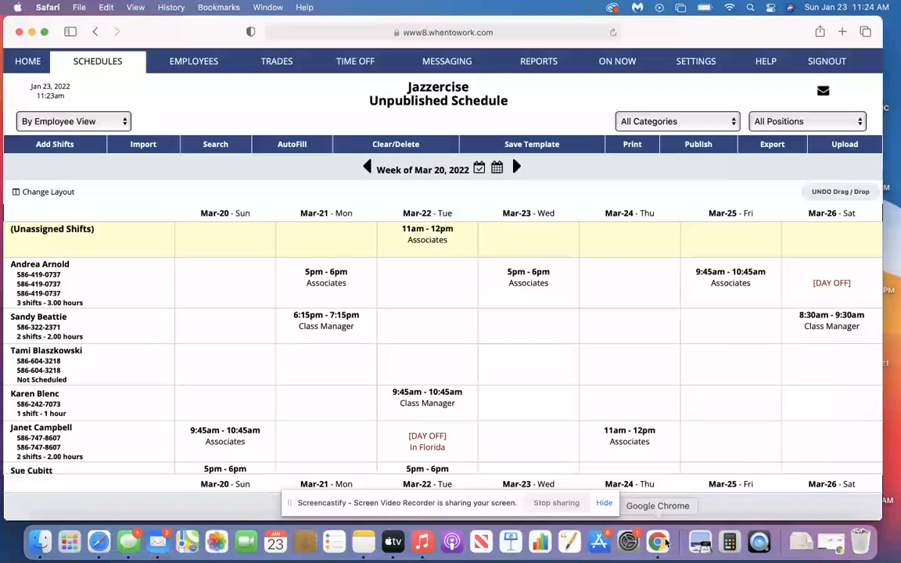
# Switch to the Google Chrome window with Google Drive
pyautogui.click(659, 540)
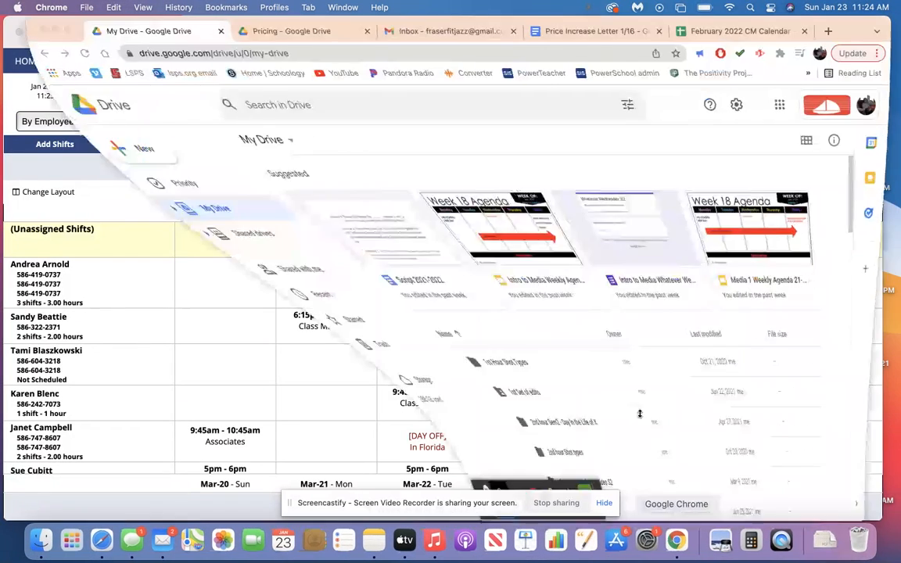